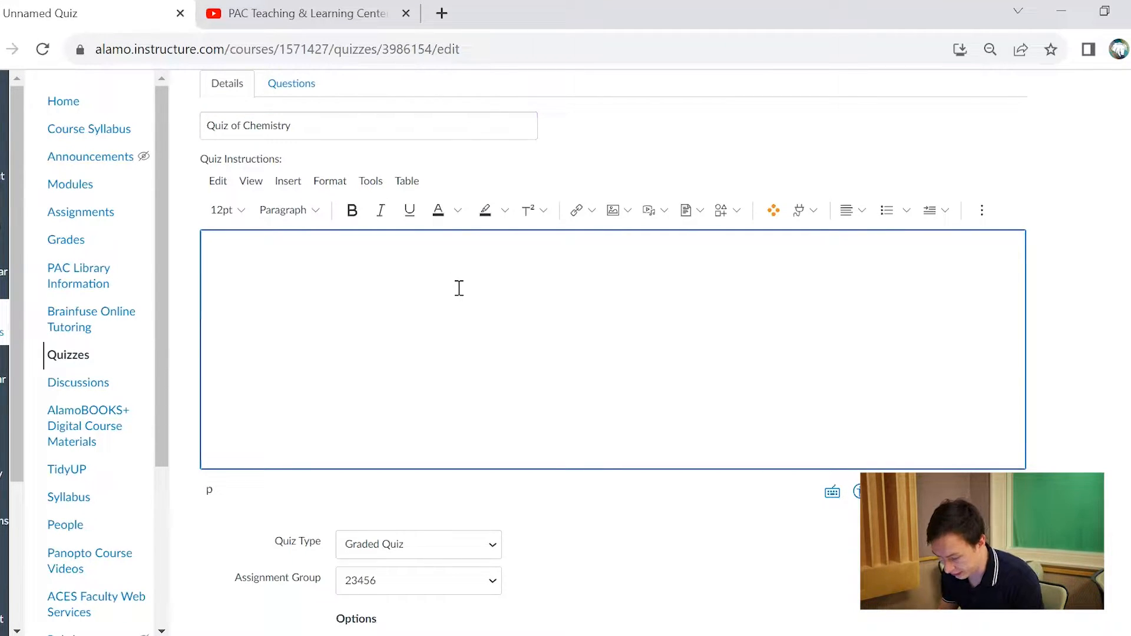
- Enter "This quiz will end on Friday." as the quiz instructions
text(This quiz )
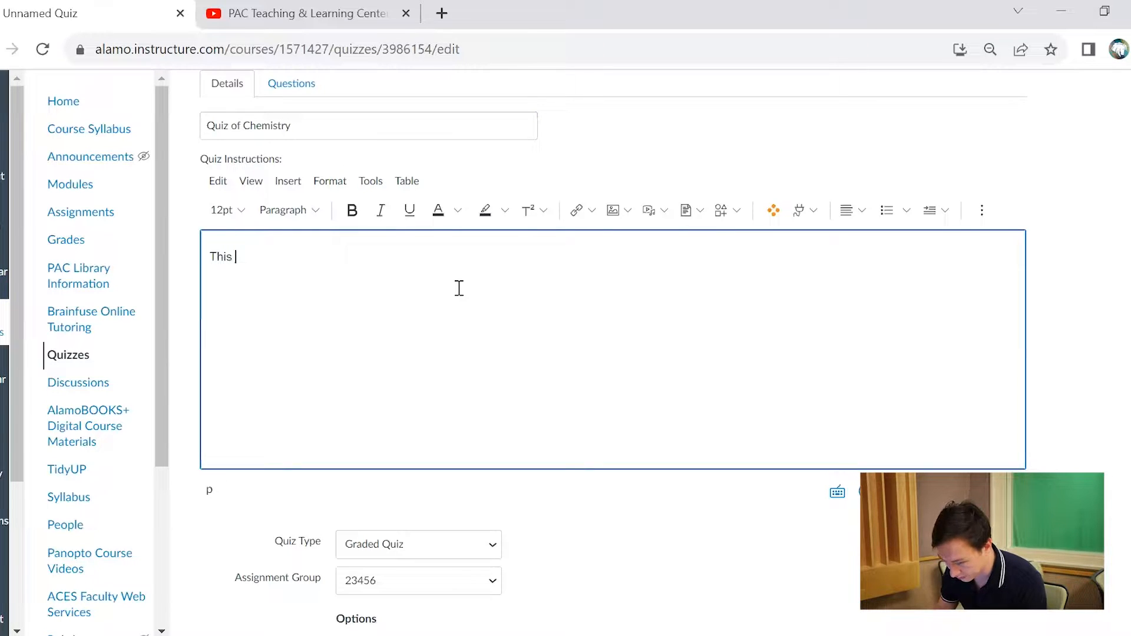
text(wil)
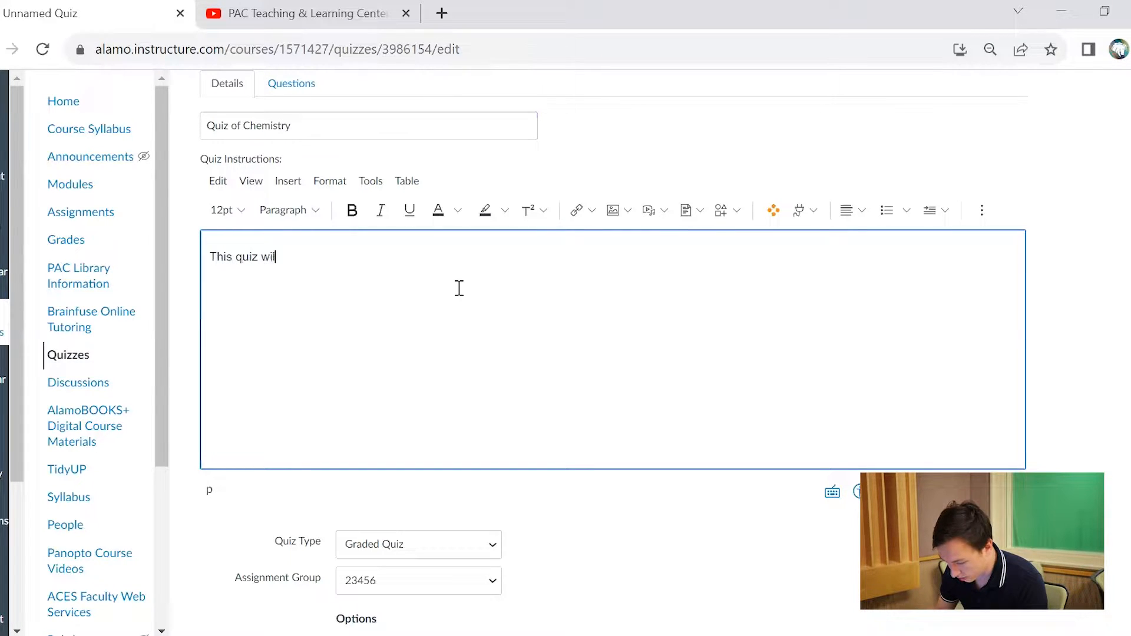
text(l end on Friday)
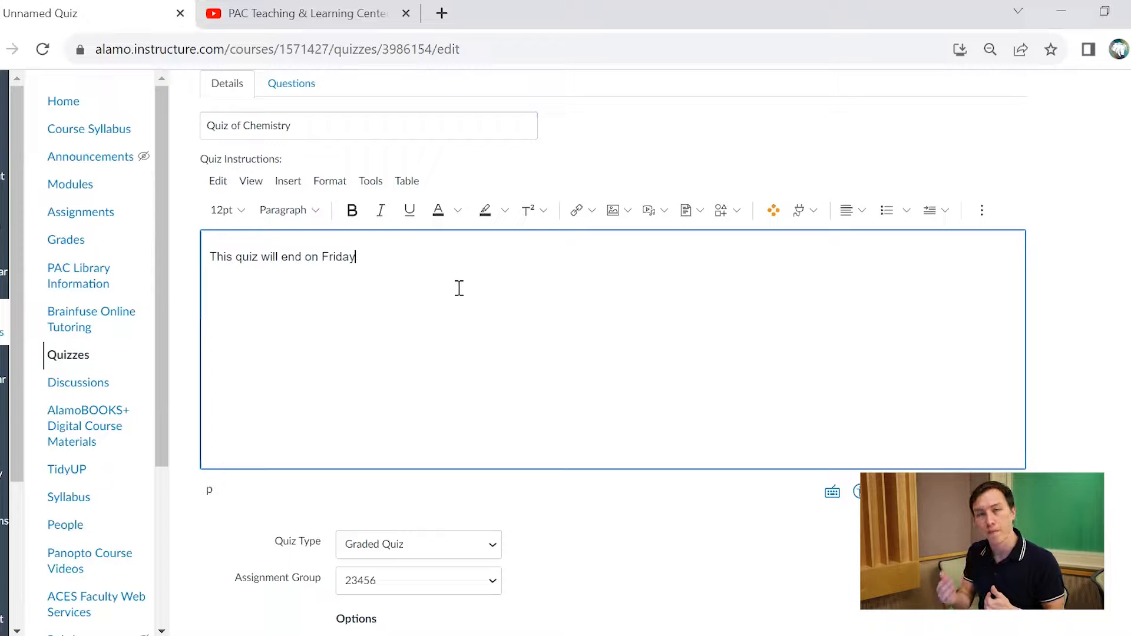
text(.)
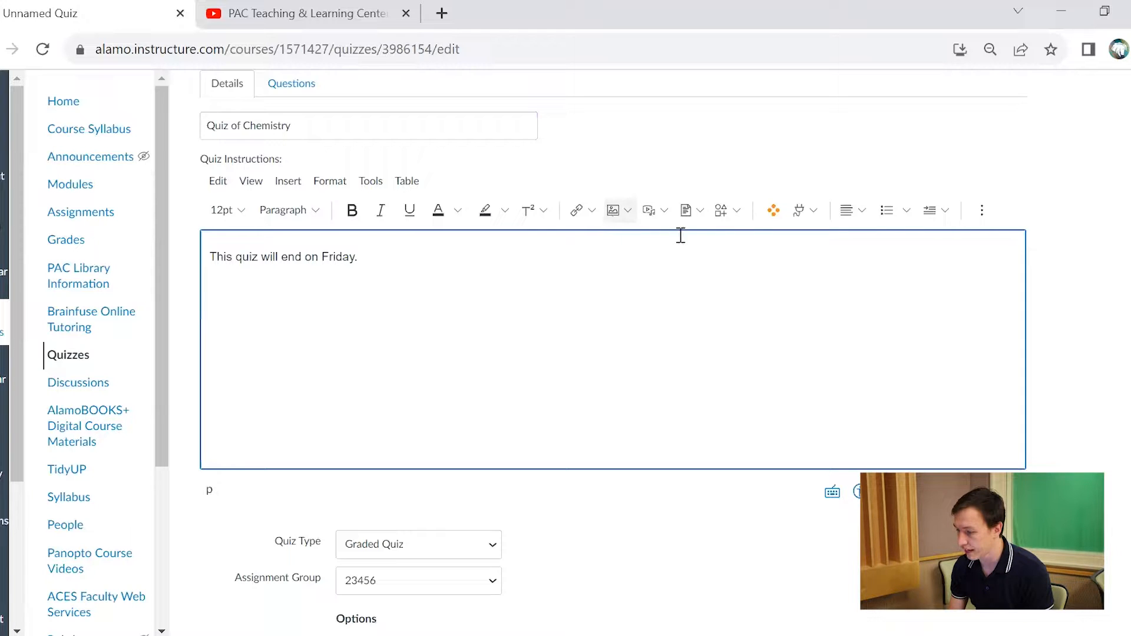
click(982, 209)
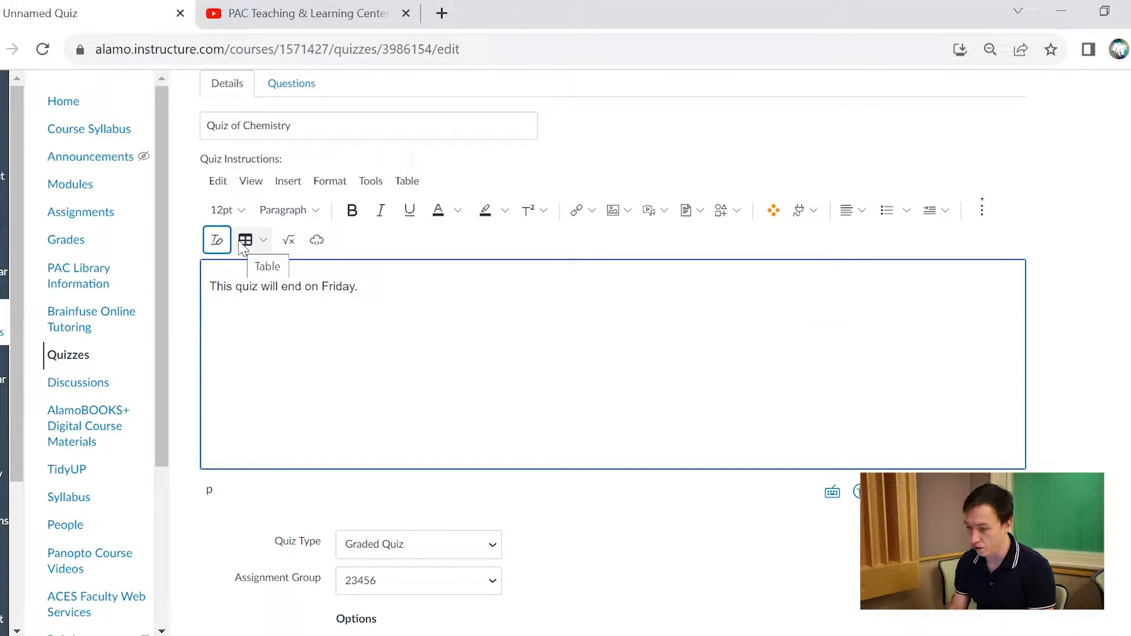
click(982, 212)
- Set a quiz time limit of 60 minutes and turn on answer shuffling
scroll(793, 397, down, 5)
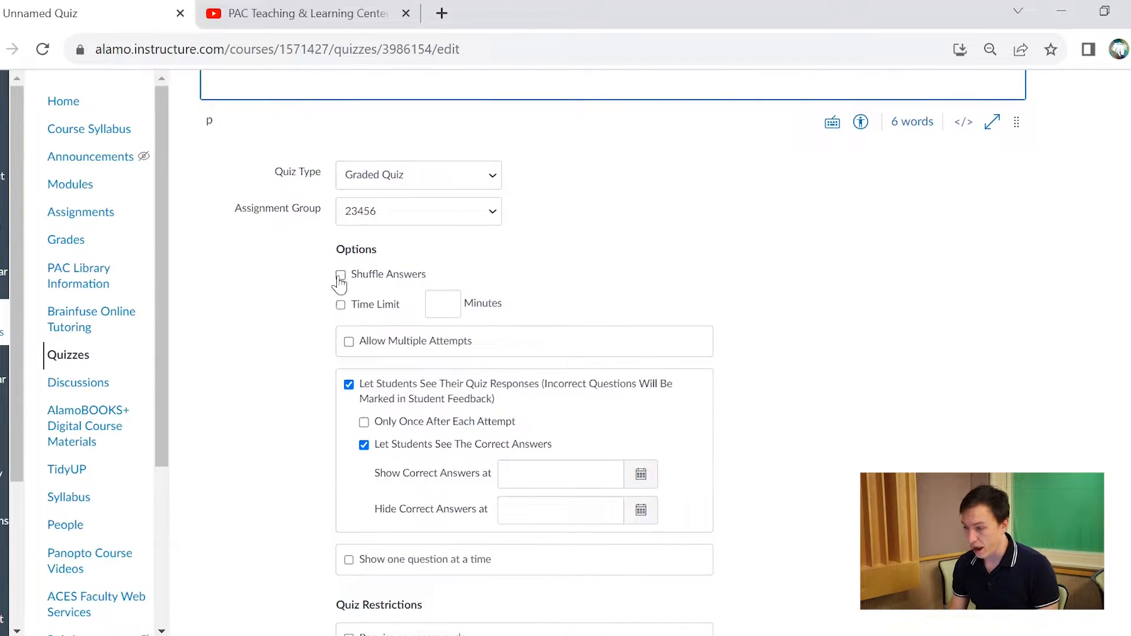
click(340, 305)
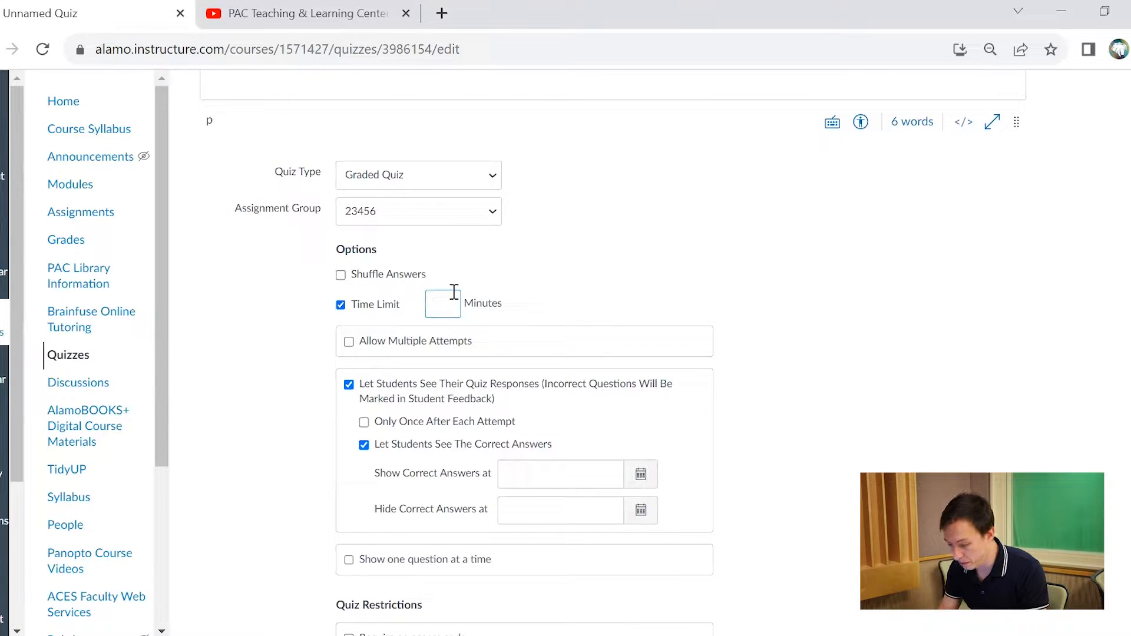
text(60)
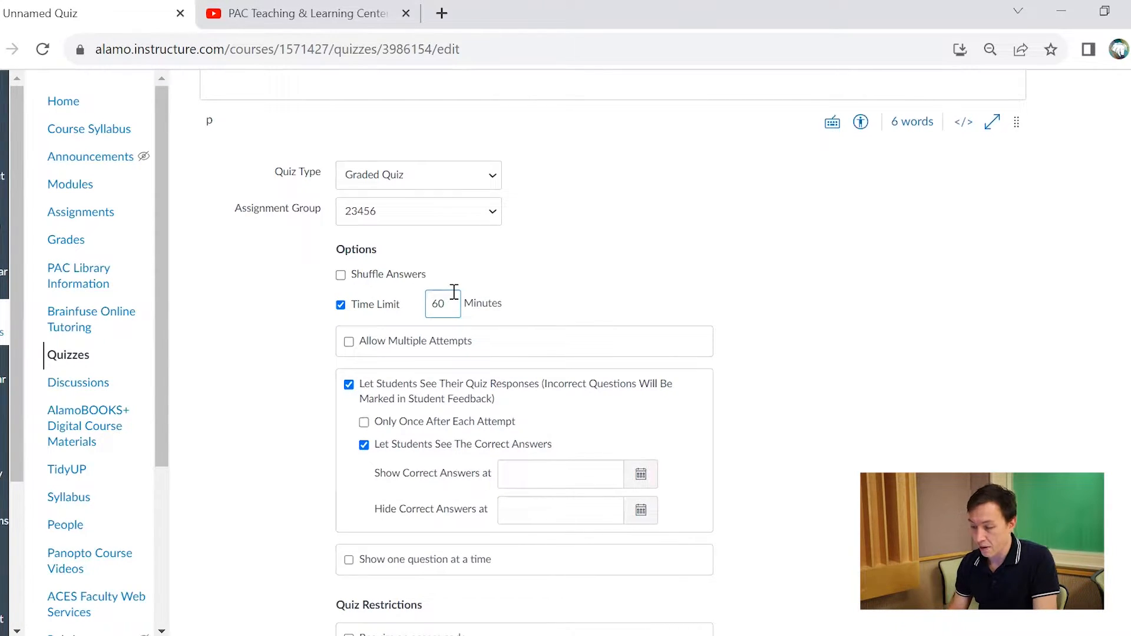
click(342, 282)
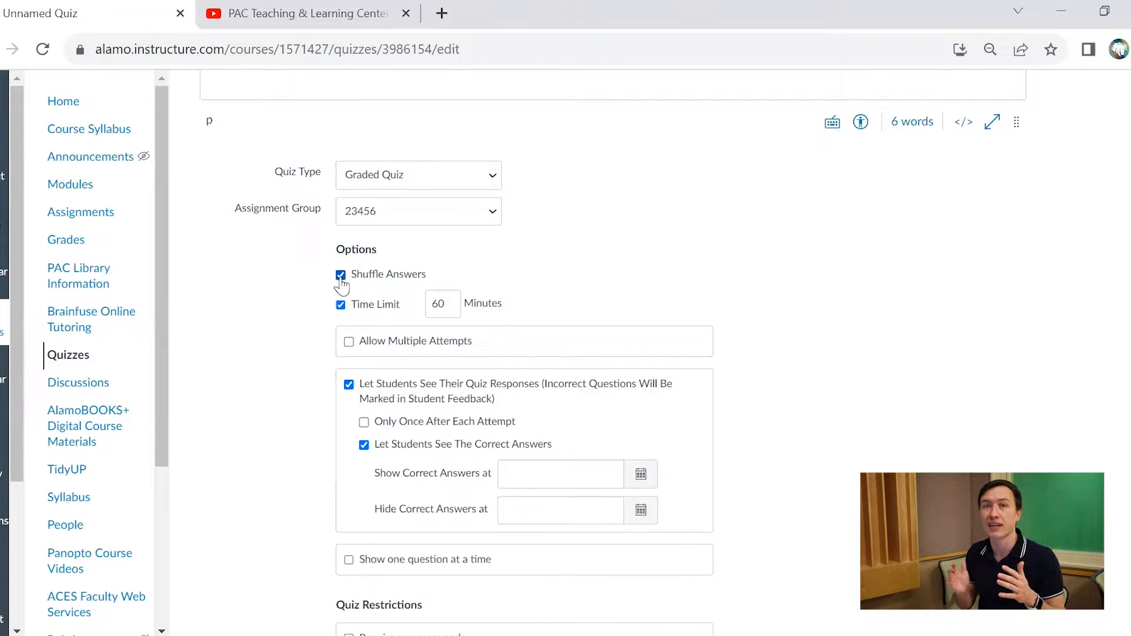
- Allow multiple attempts on the quiz, limited to 3 attempts, with the highest score kept
click(356, 348)
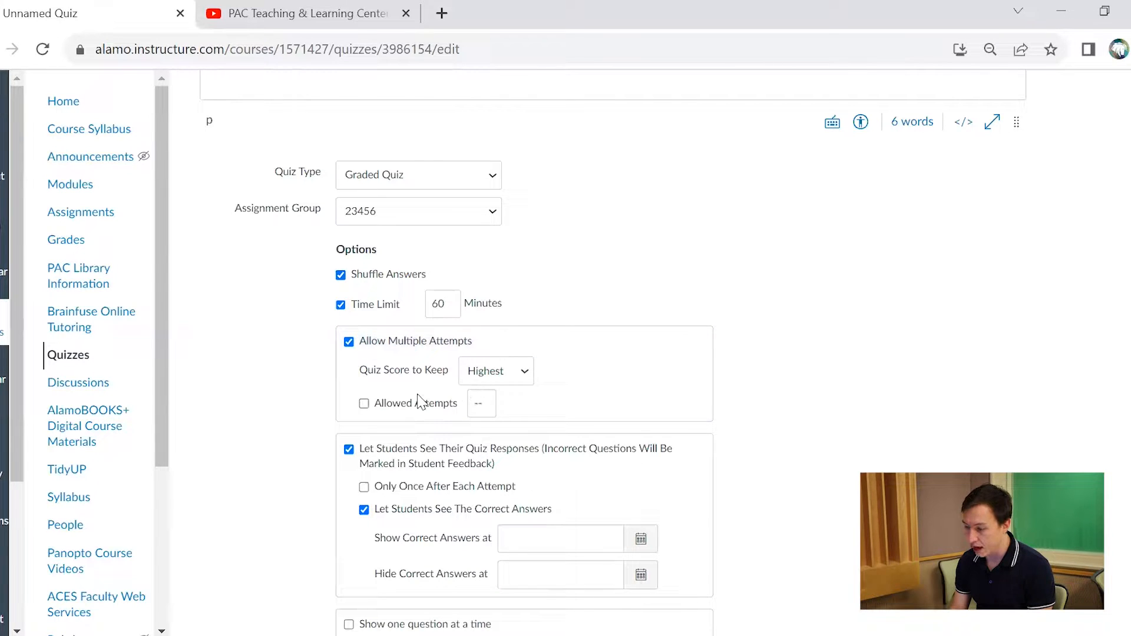
click(364, 404)
click(474, 402)
key(BackSpace)
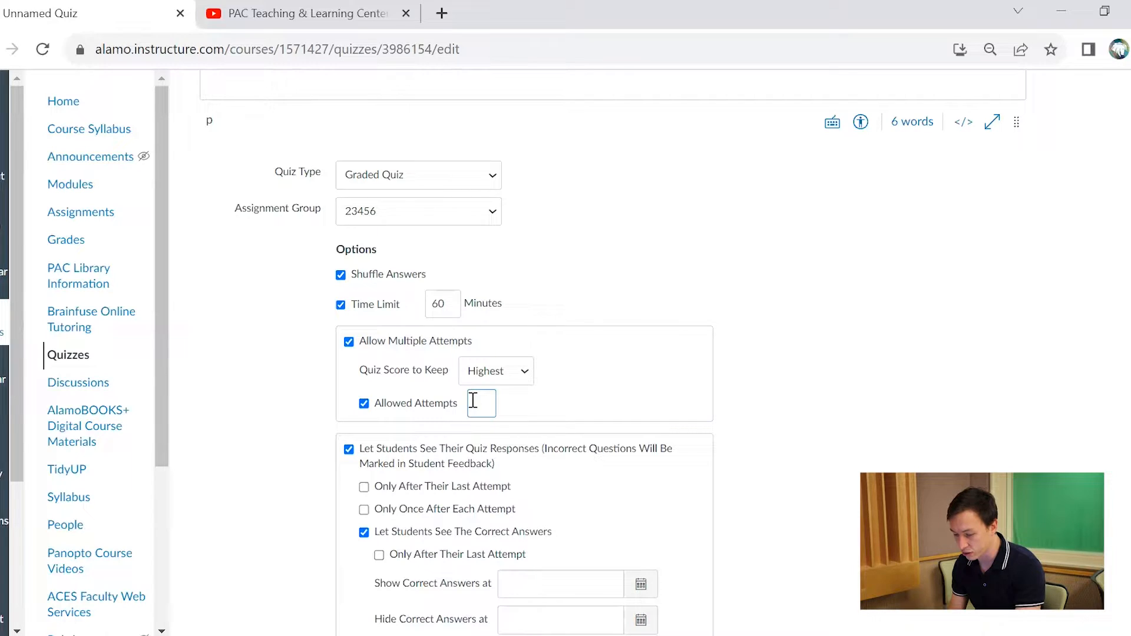
text(3)
click(530, 387)
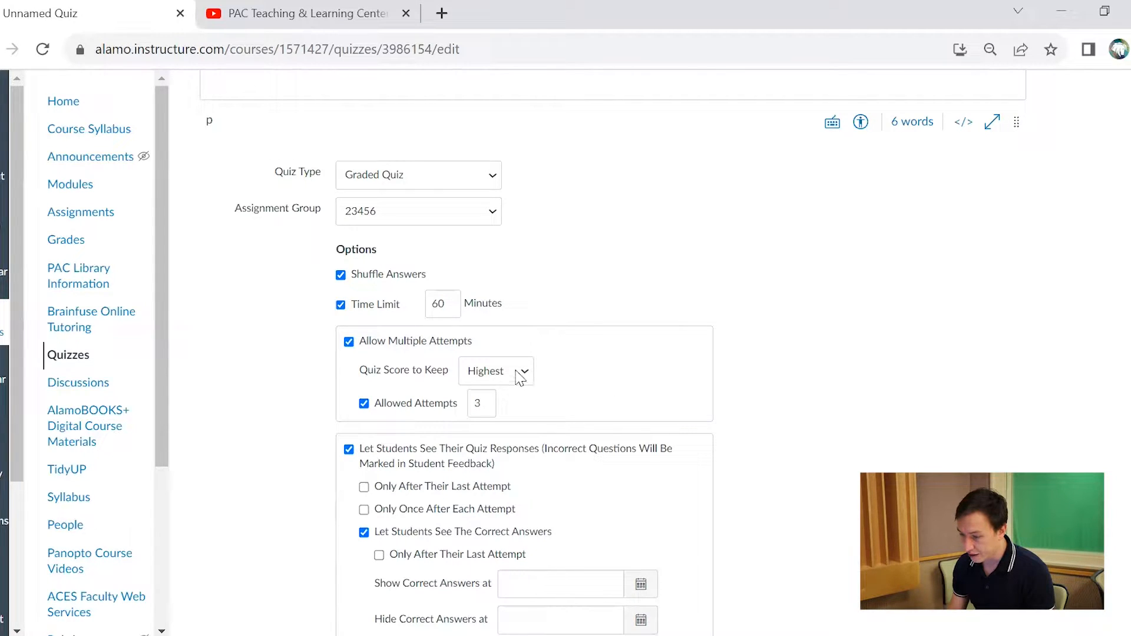
click(520, 377)
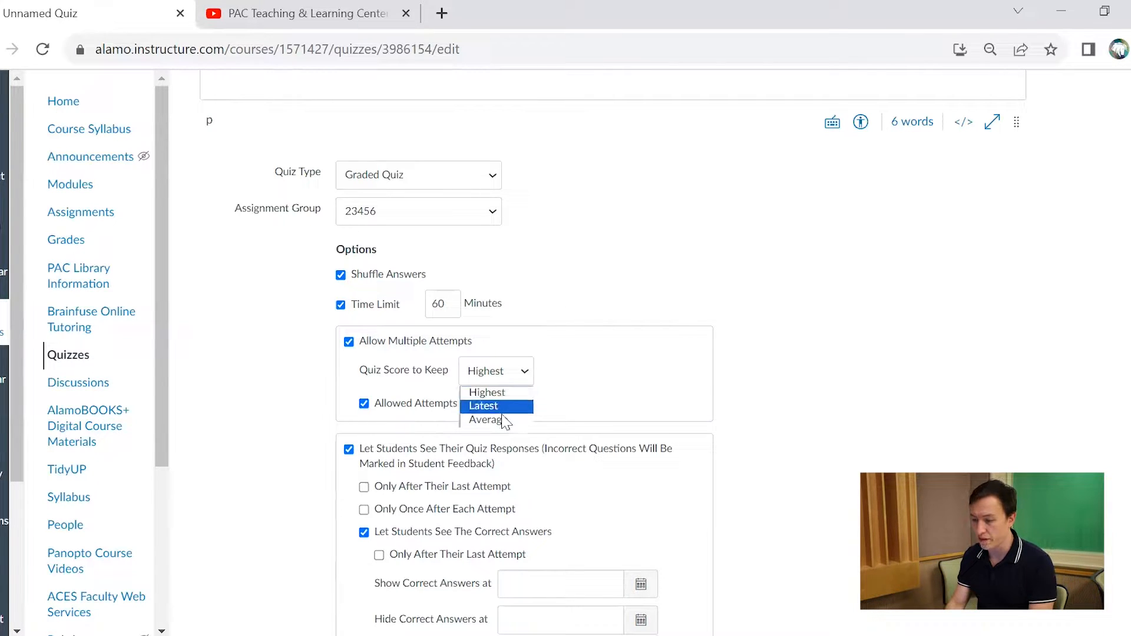
click(520, 372)
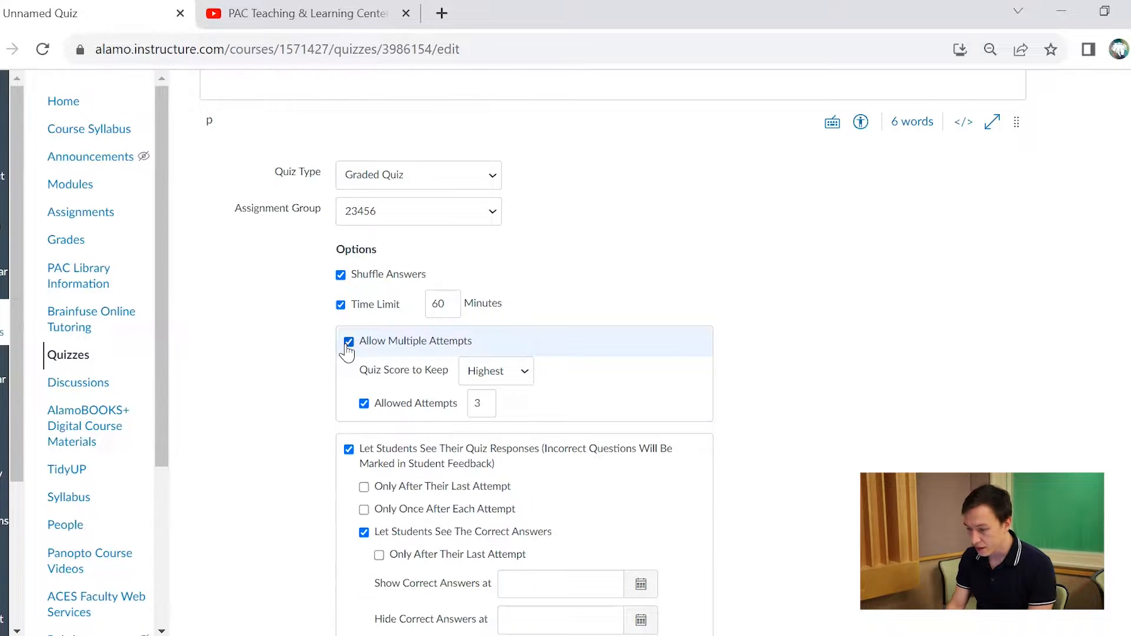
scroll(585, 291, down, 4)
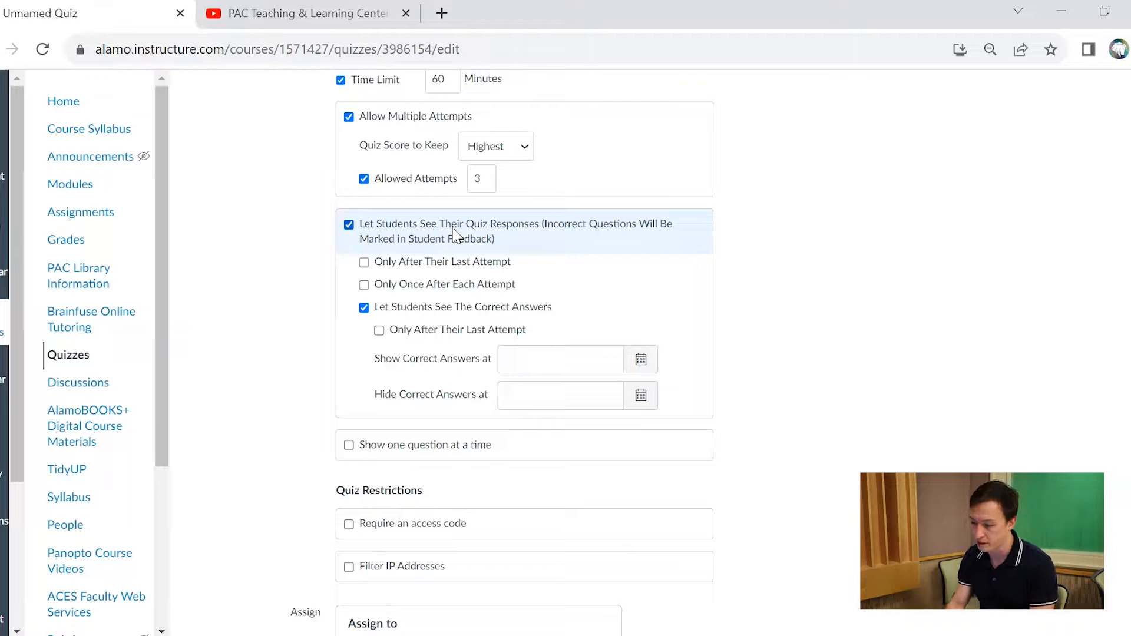
click(364, 263)
click(364, 285)
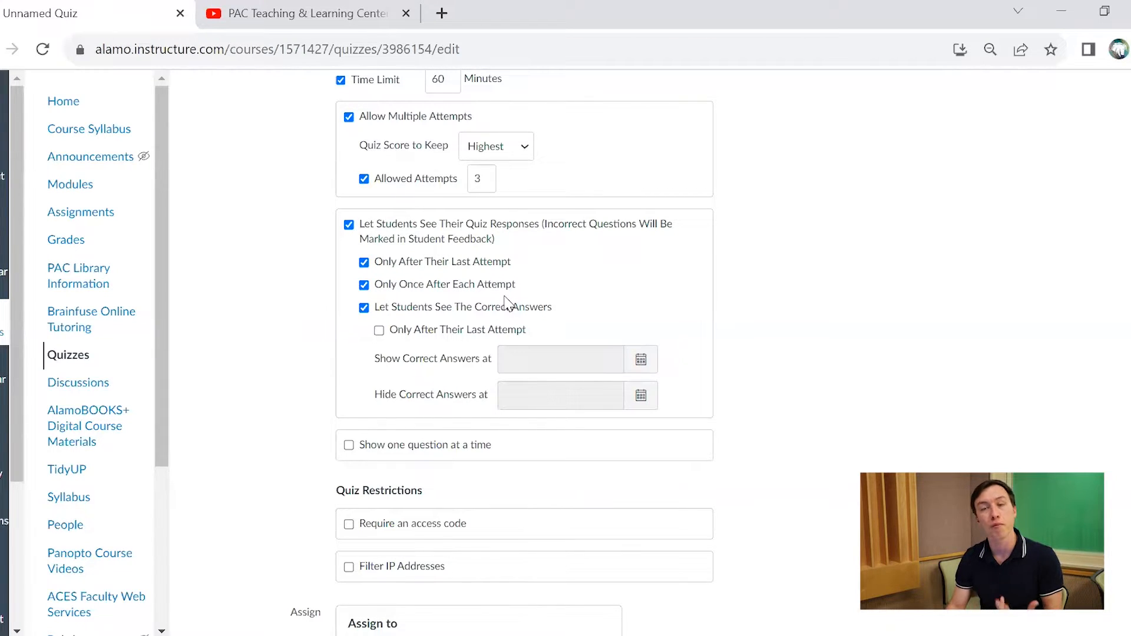
click(364, 285)
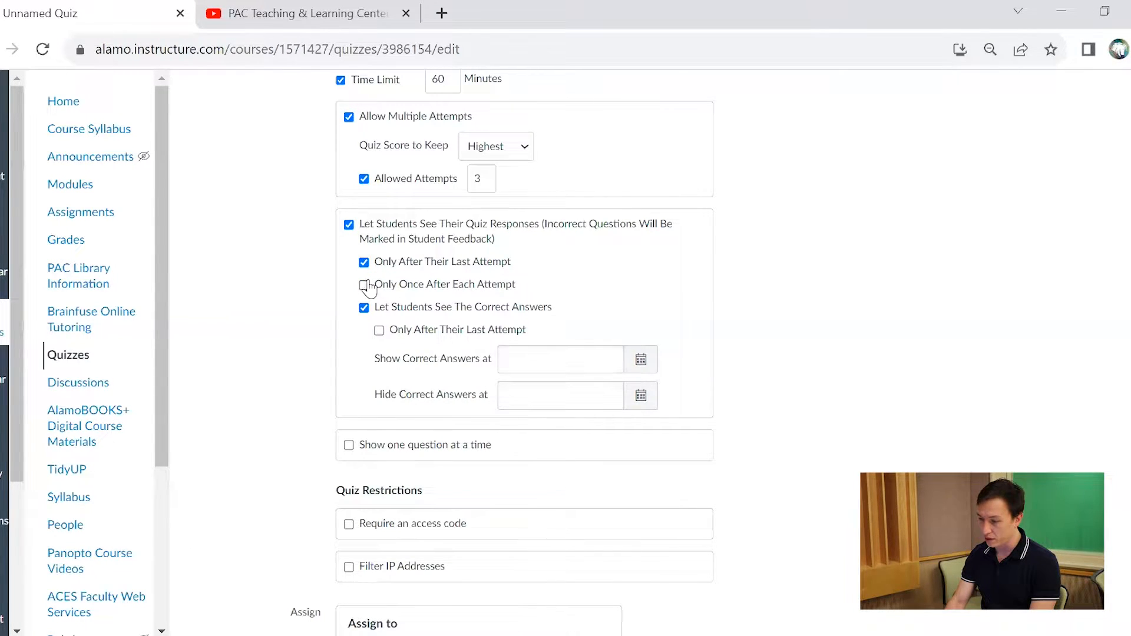
- Turn multiple attempts off, limit viewing of quiz responses to only once after each attempt, and re-enable multiple attempts
click(350, 118)
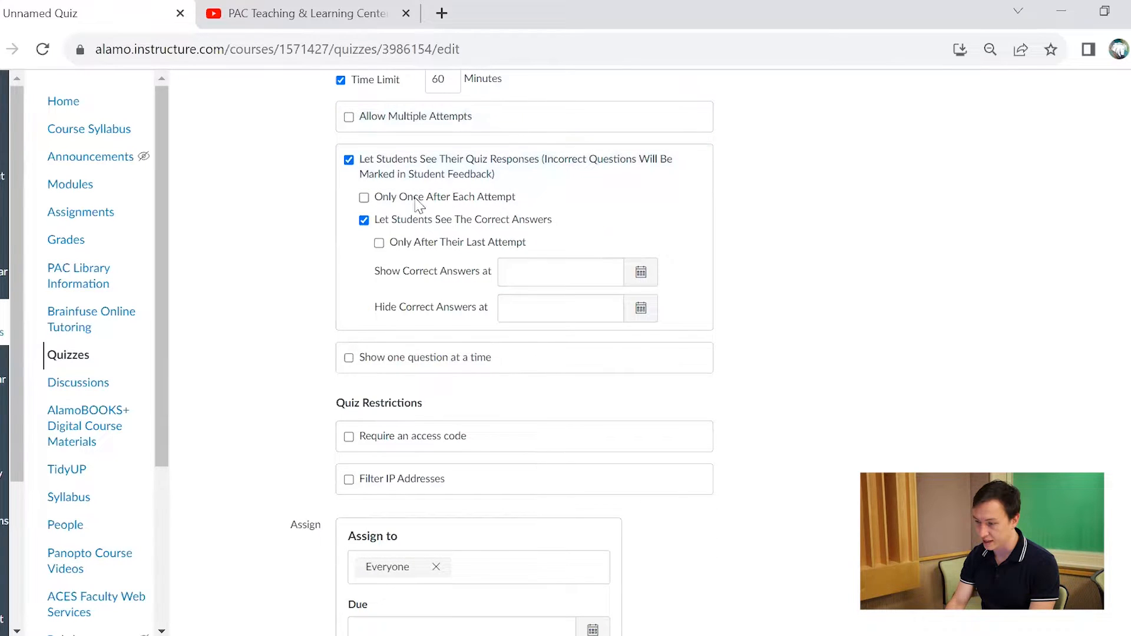
click(364, 197)
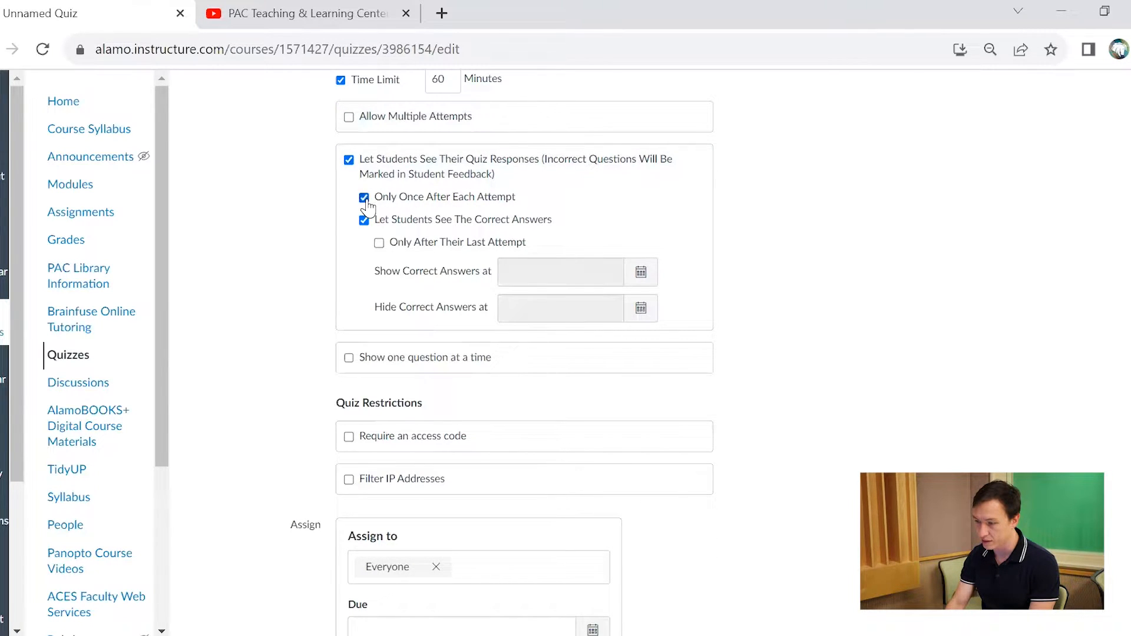
click(349, 119)
- Show the quiz one question at a time and lock each question after it is answered
scroll(595, 264, down, 2)
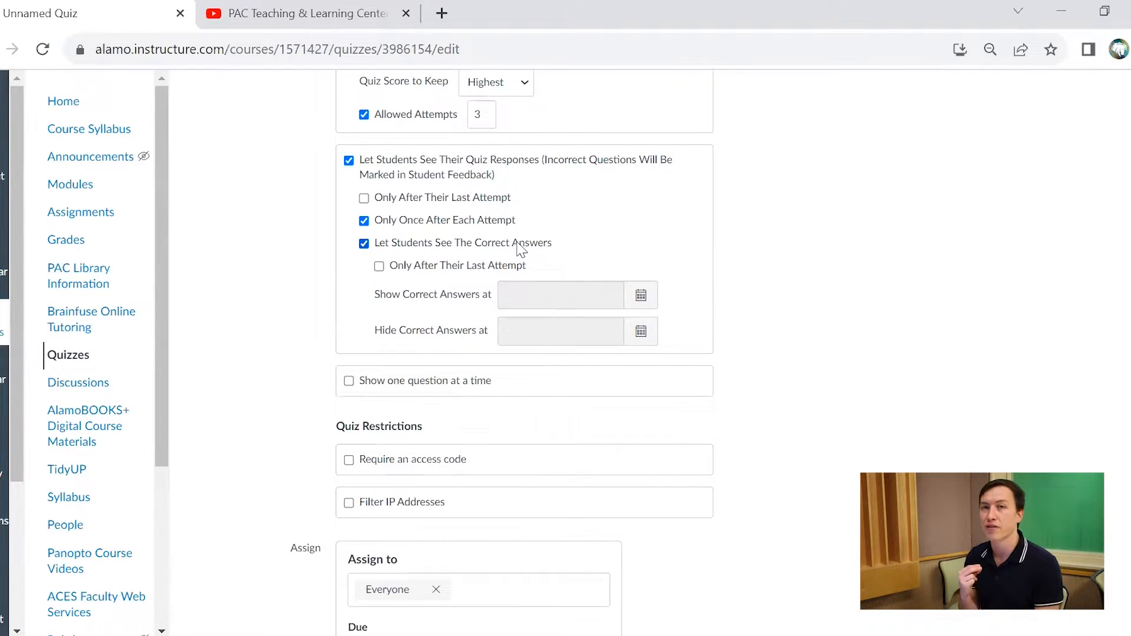
scroll(522, 250, down, 3)
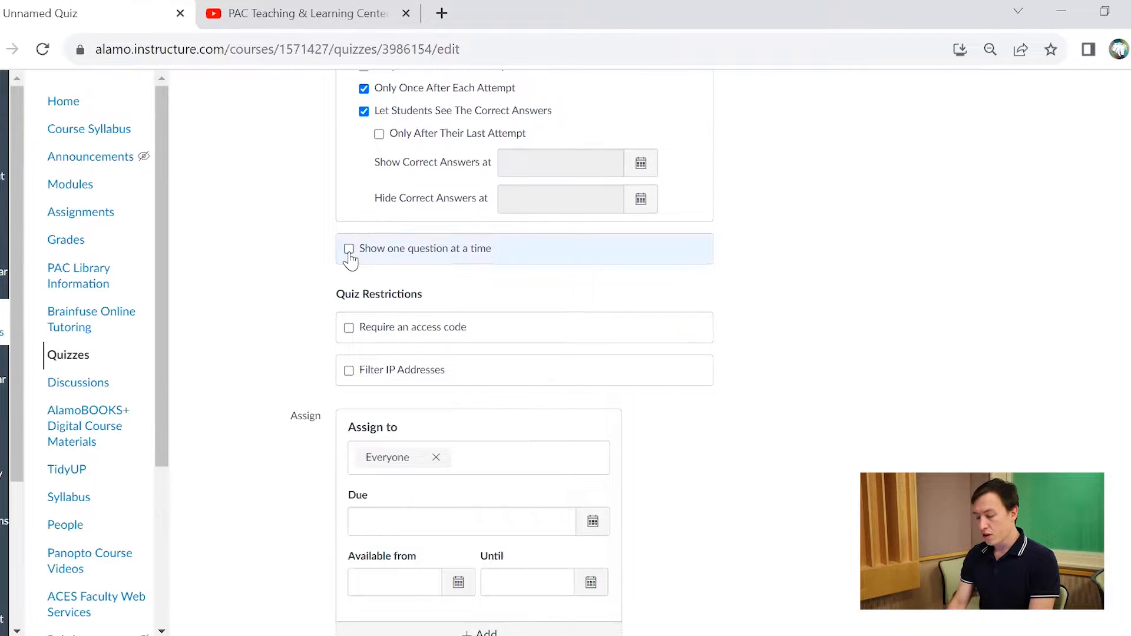
click(348, 249)
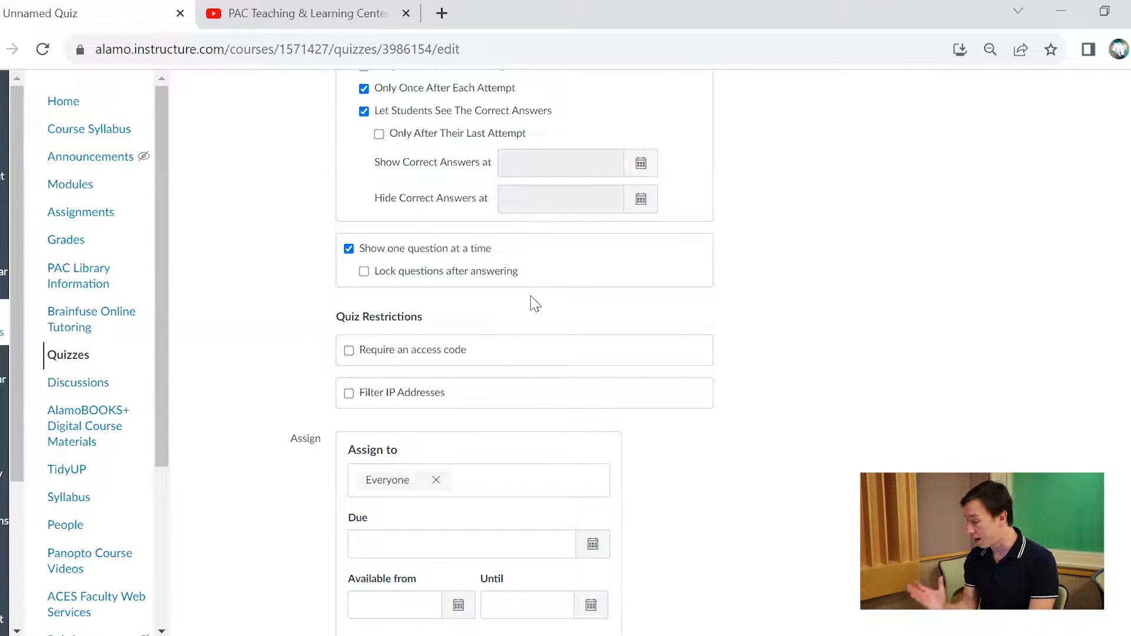
click(476, 272)
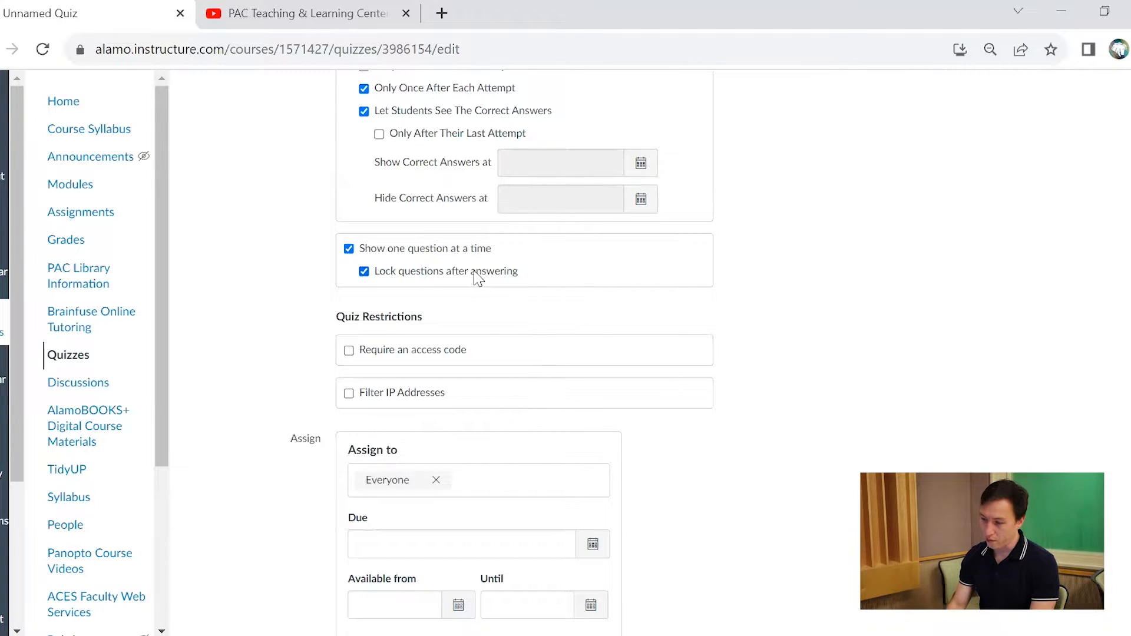
click(349, 353)
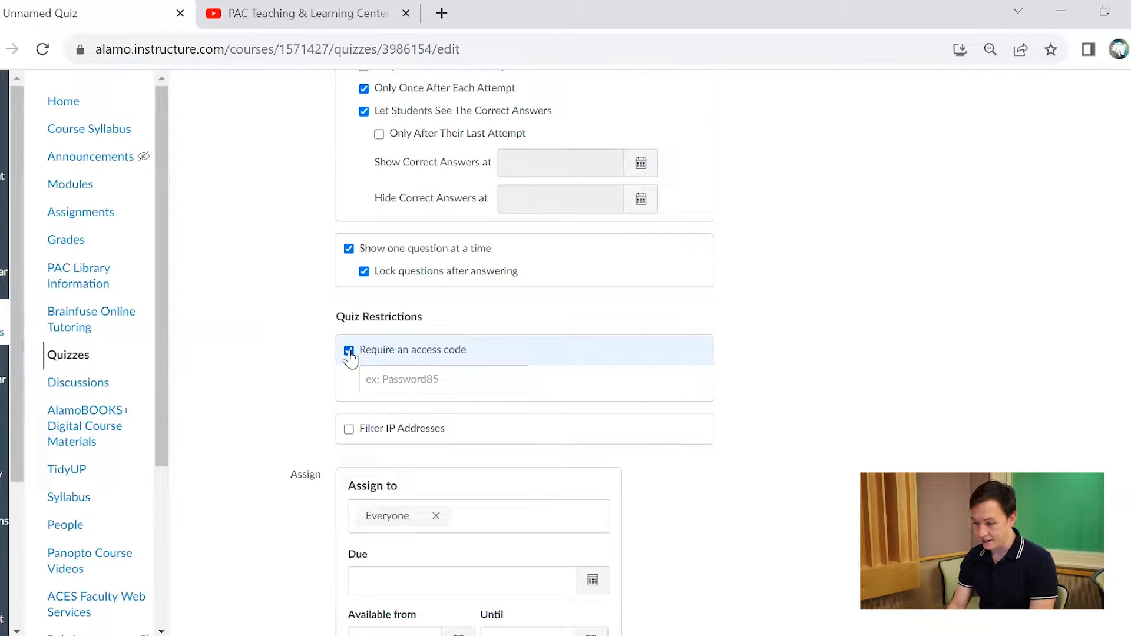
click(349, 351)
click(350, 393)
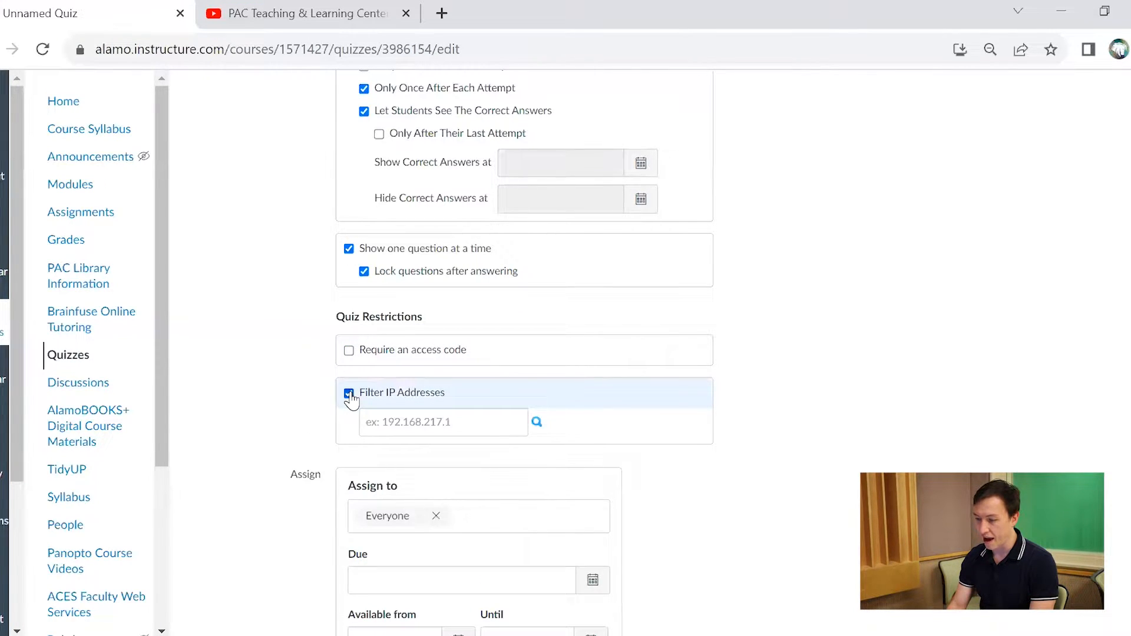
click(349, 394)
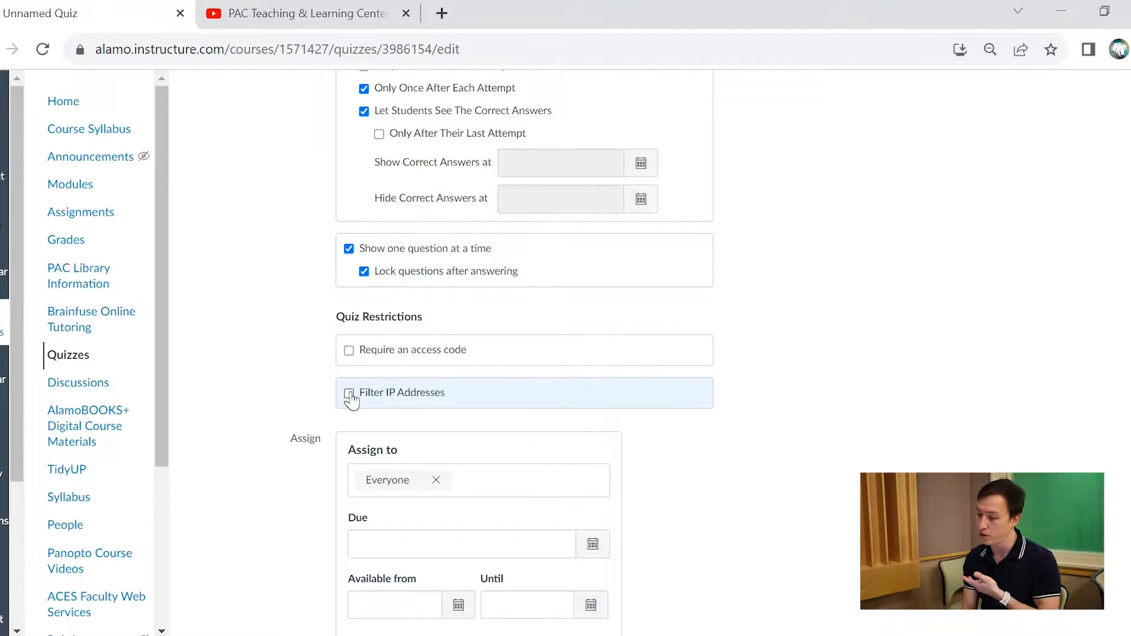
scroll(637, 444, down, 2)
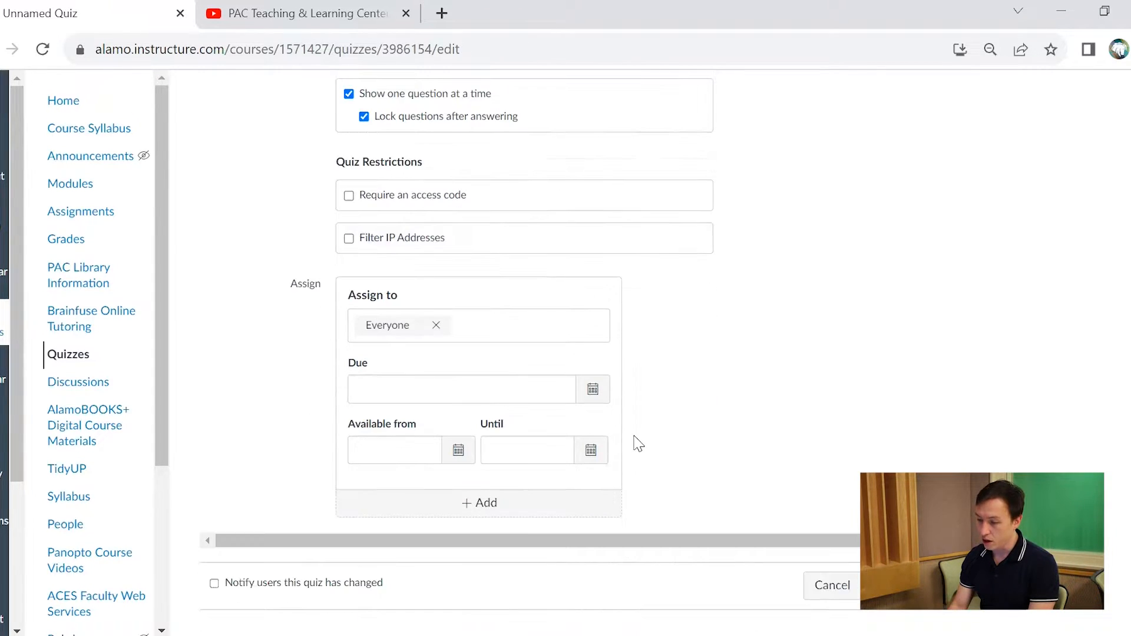
click(509, 324)
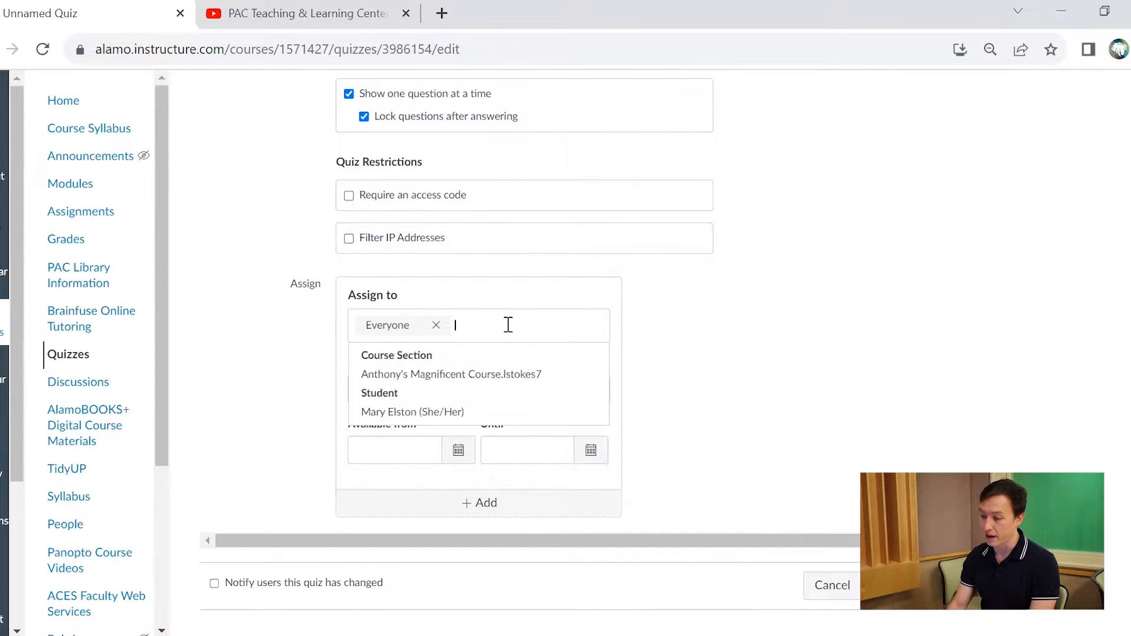
click(454, 411)
click(619, 330)
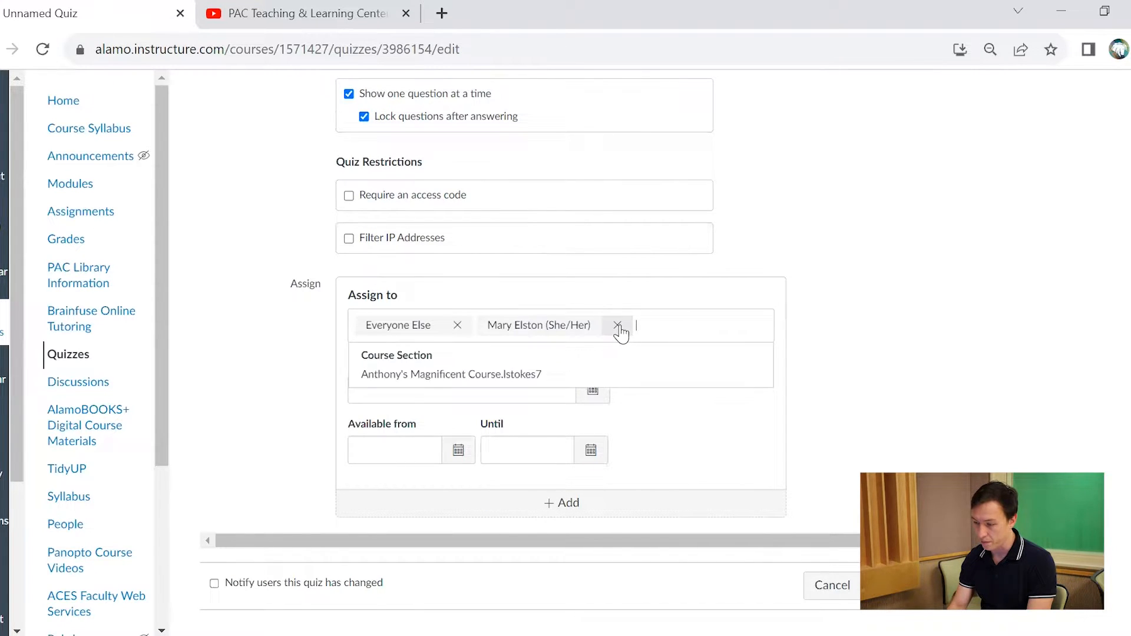
click(617, 327)
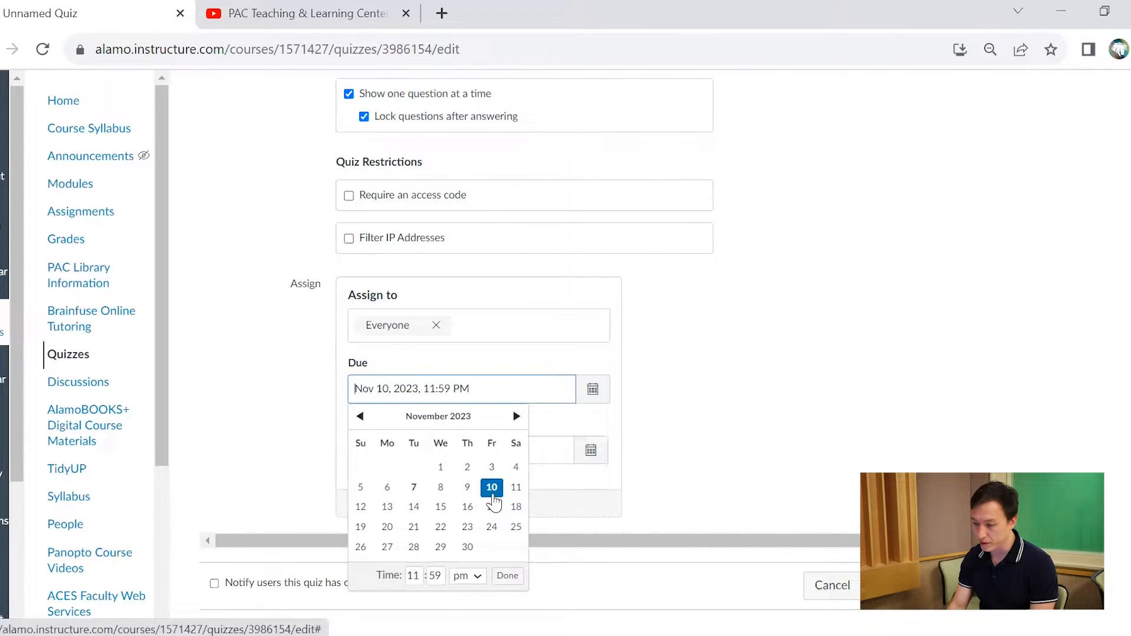
- Make the quiz due Nov 10, 2023, 11:59 PM, and available from Nov 7, 2023 until Nov 14, 2023
click(697, 472)
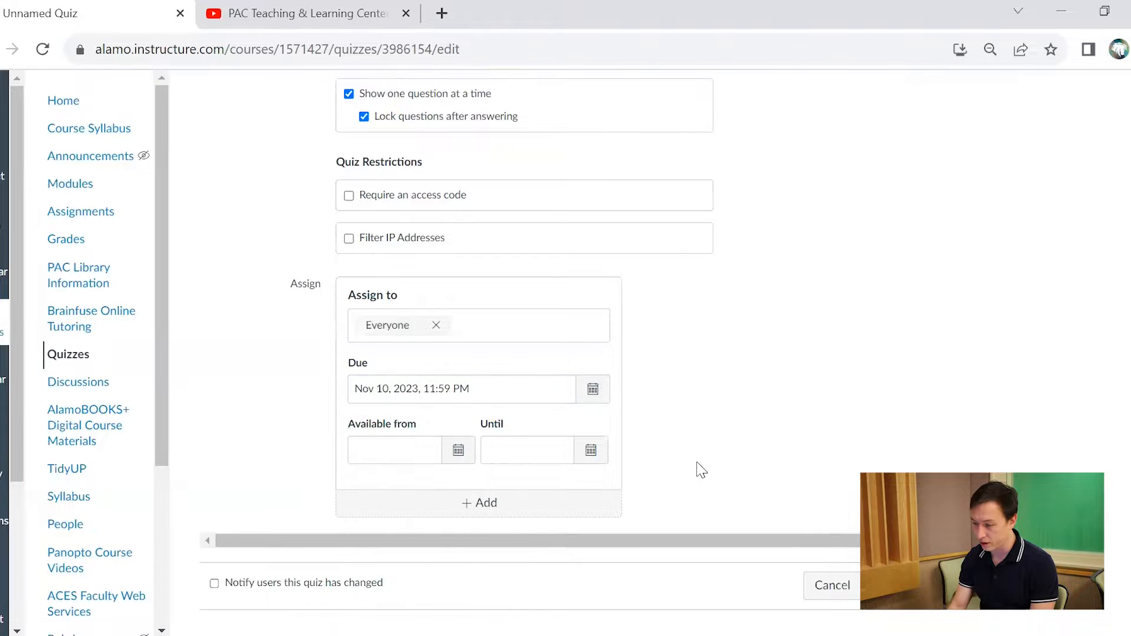
click(458, 453)
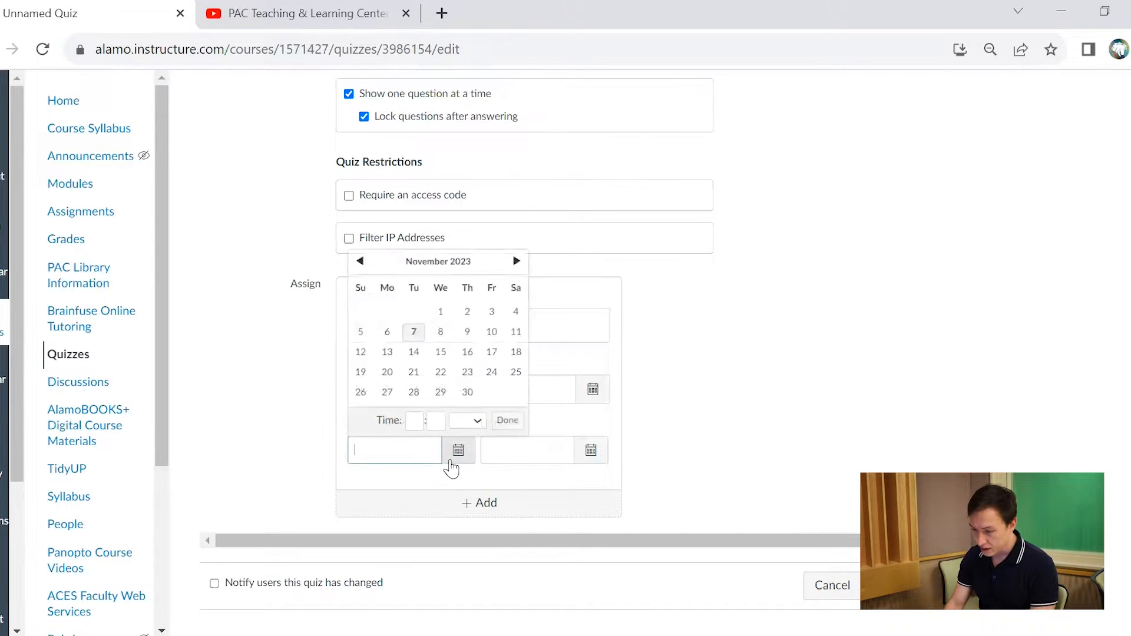
click(414, 333)
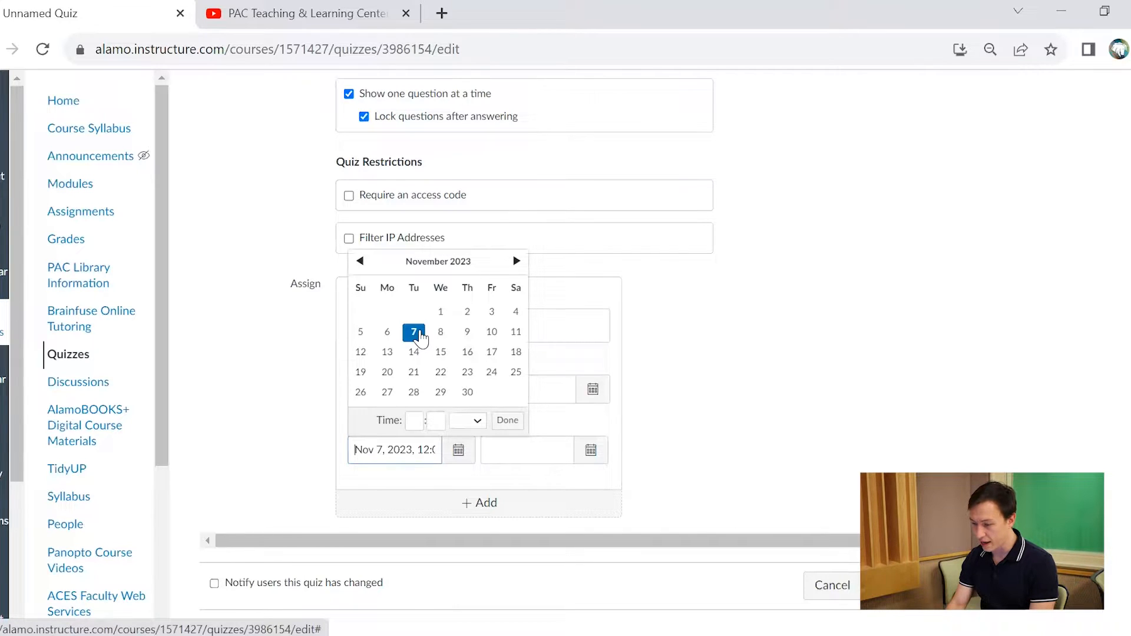
click(508, 420)
click(600, 461)
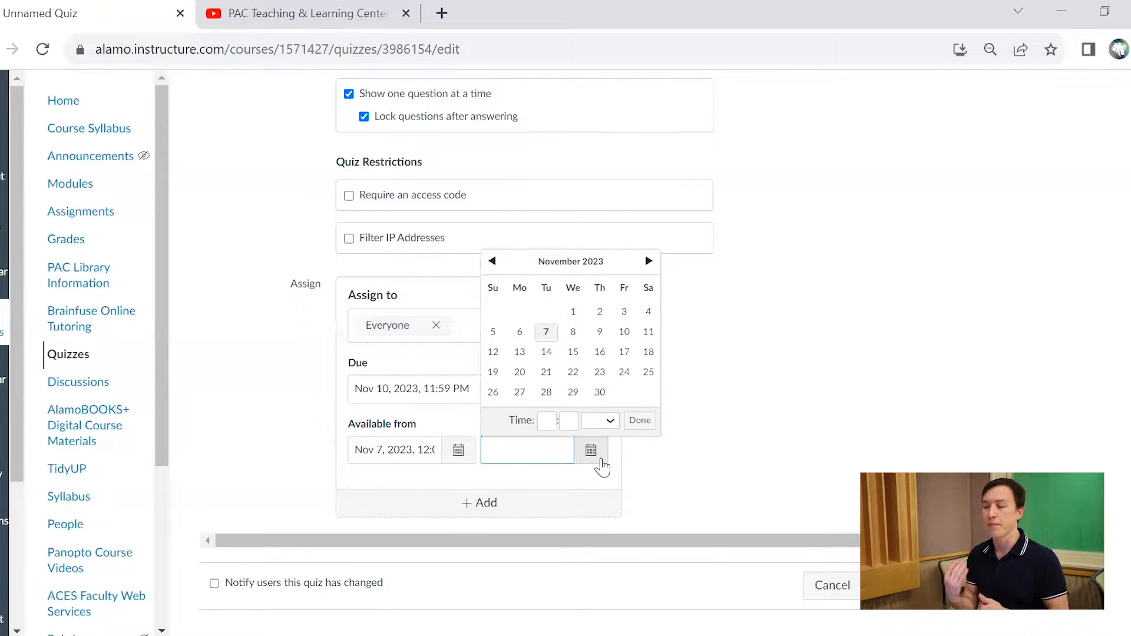
click(546, 353)
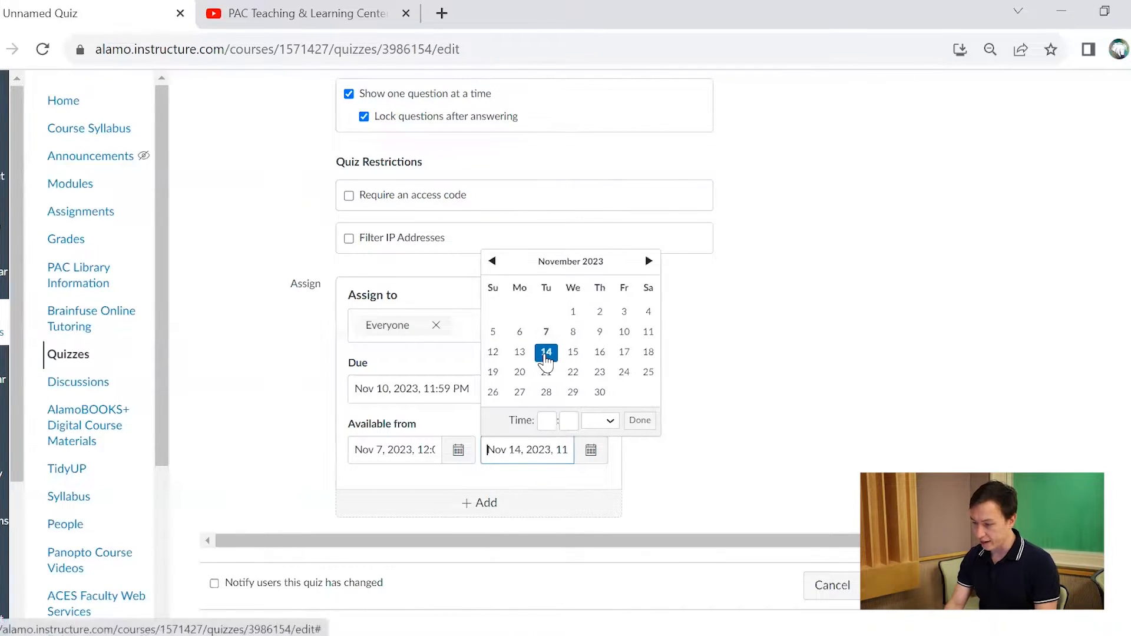
- Confirm the availability end date and start a new question in the quiz's question list
click(640, 420)
scroll(383, 282, up, 8)
scroll(383, 282, up, 8)
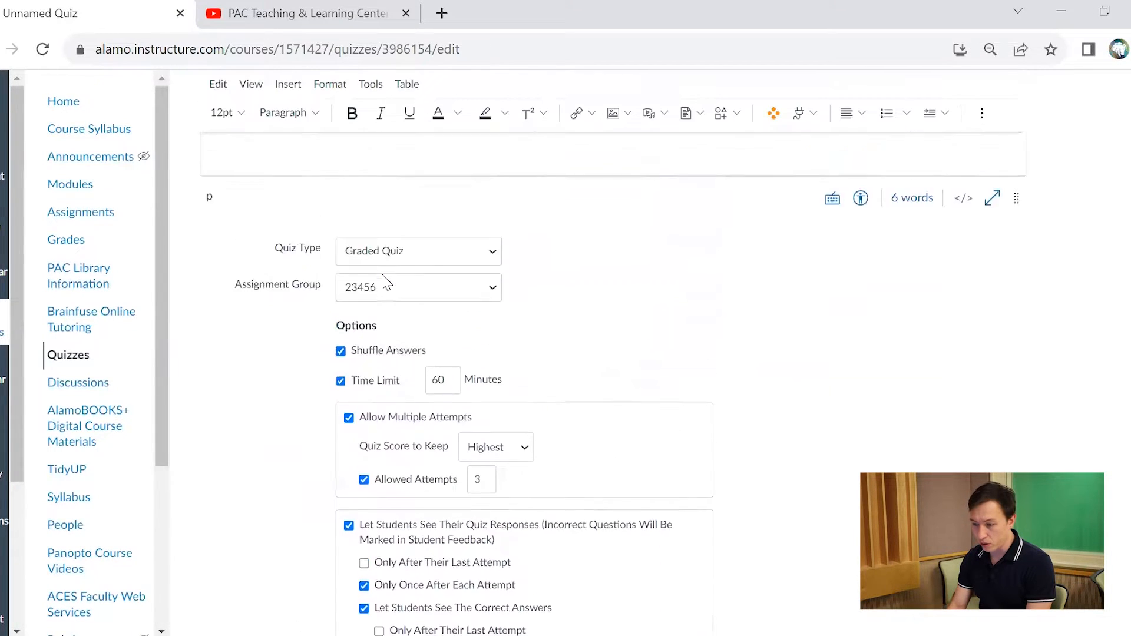
click(303, 192)
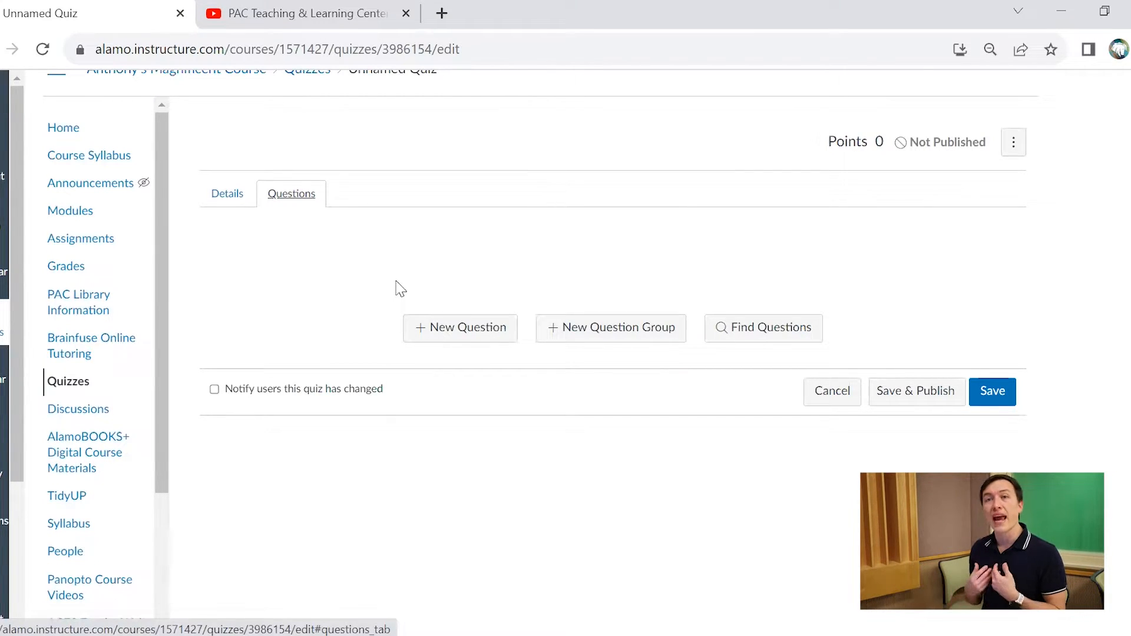
click(422, 334)
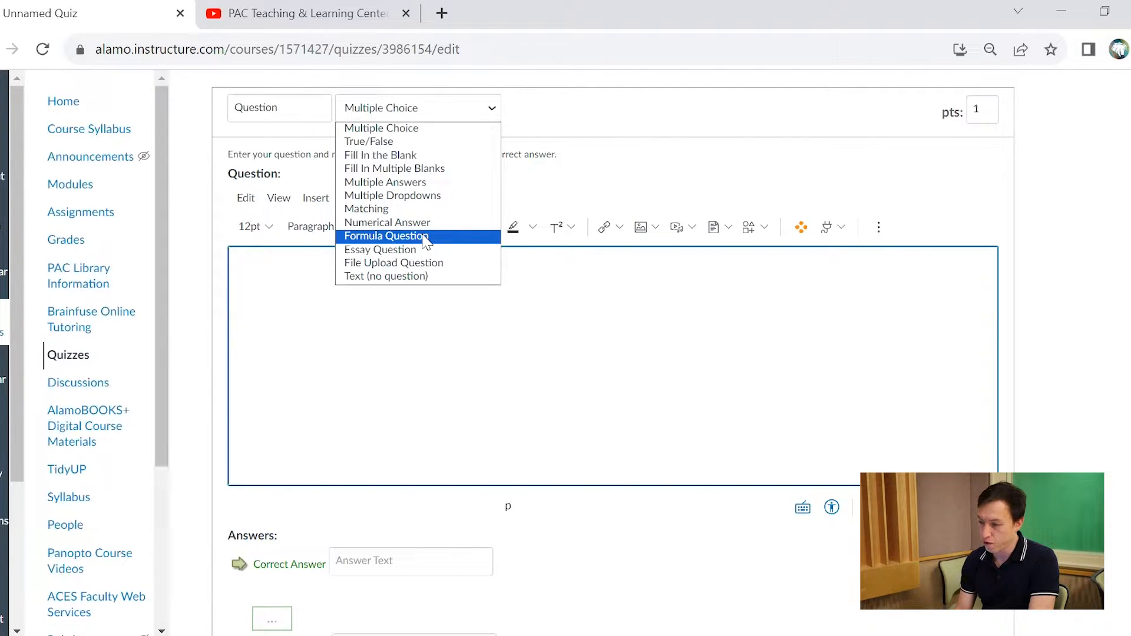
- Keep the question type as Multiple Choice and enter the question text "What color is the sky?"
click(558, 175)
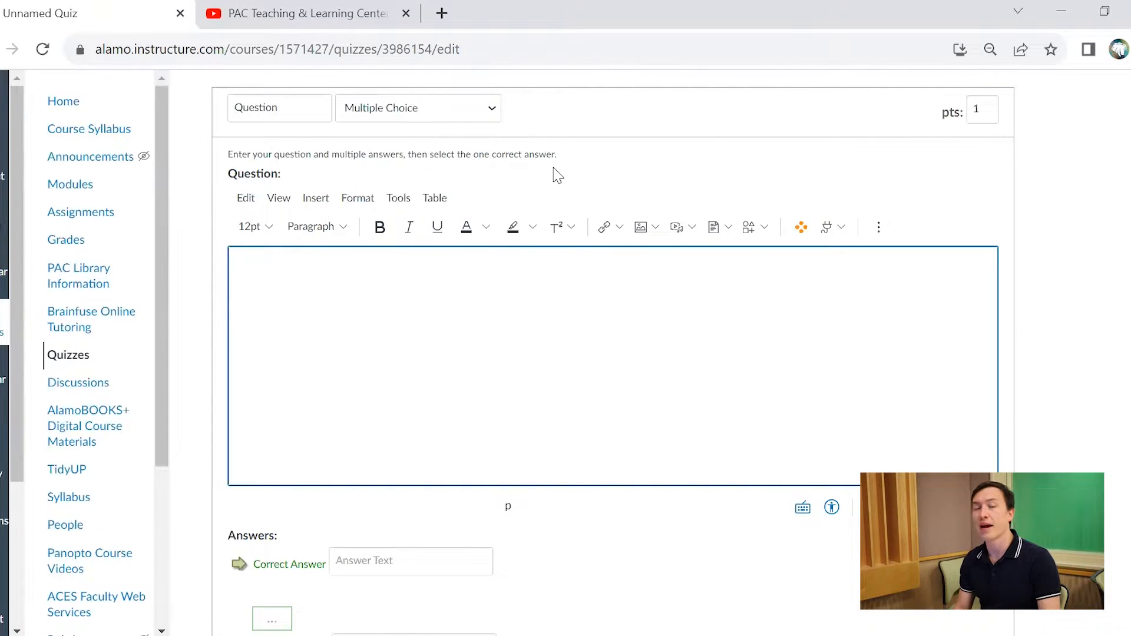
click(462, 108)
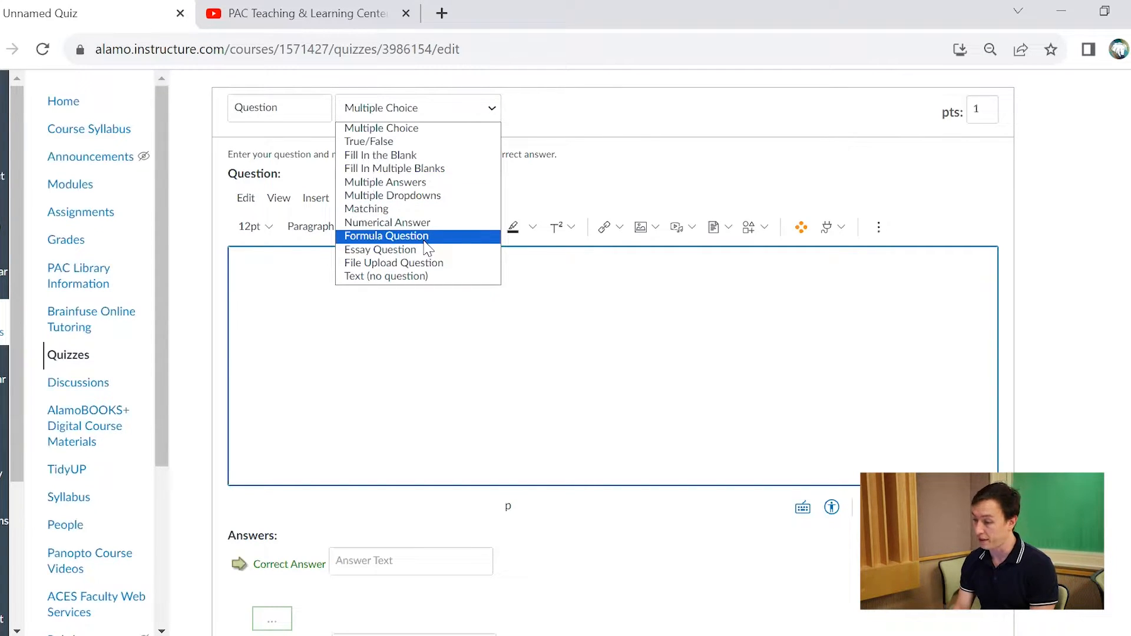
click(391, 307)
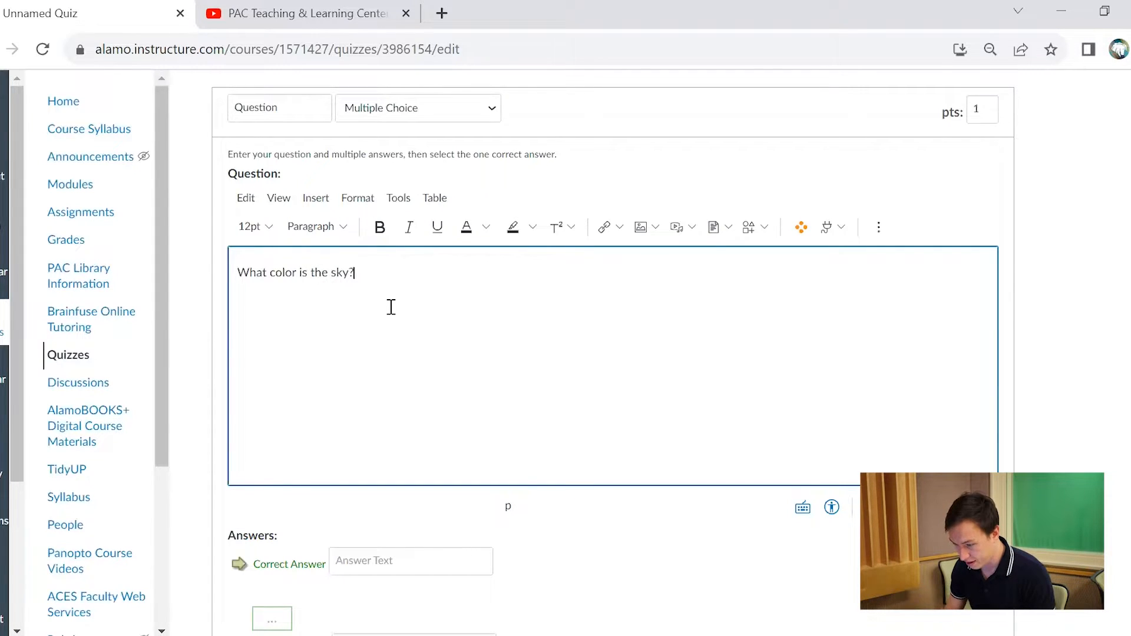
scroll(392, 307, up, 3)
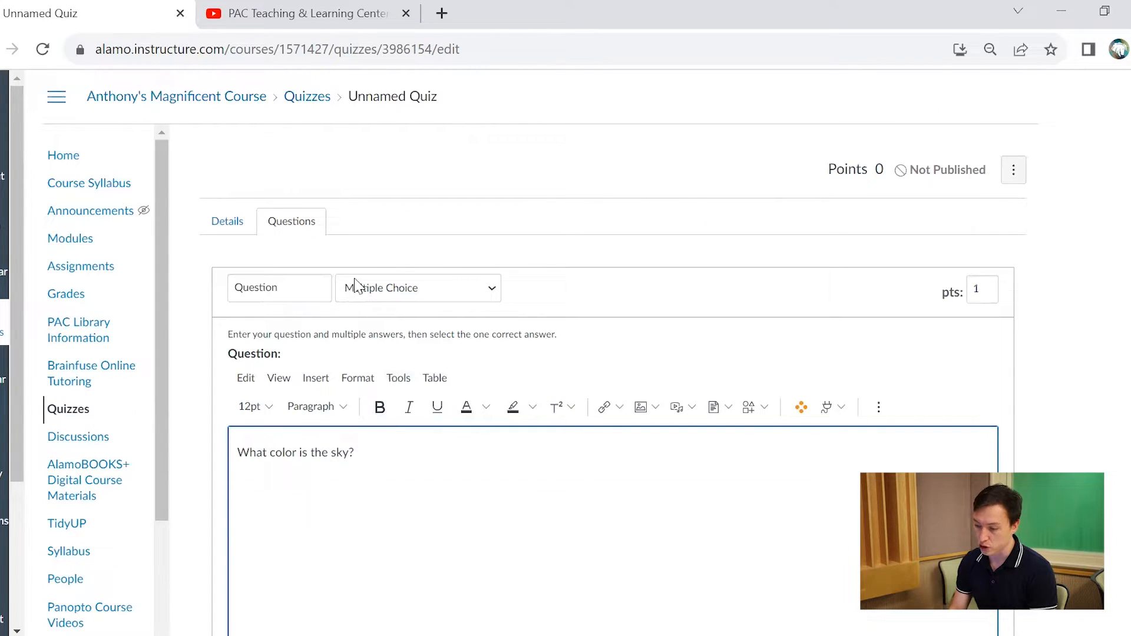
- Enter Blue as the correct answer and Red, Yellow and Green as the other possible answers, and save the question
scroll(395, 304, down, 5)
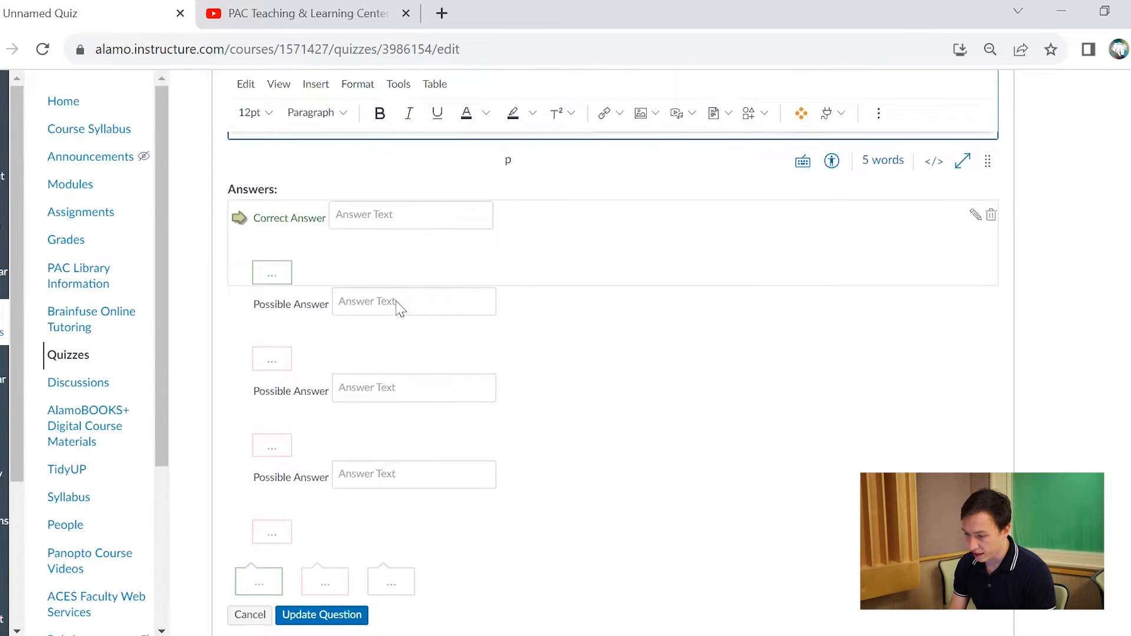
click(371, 223)
text(Blue)
click(371, 302)
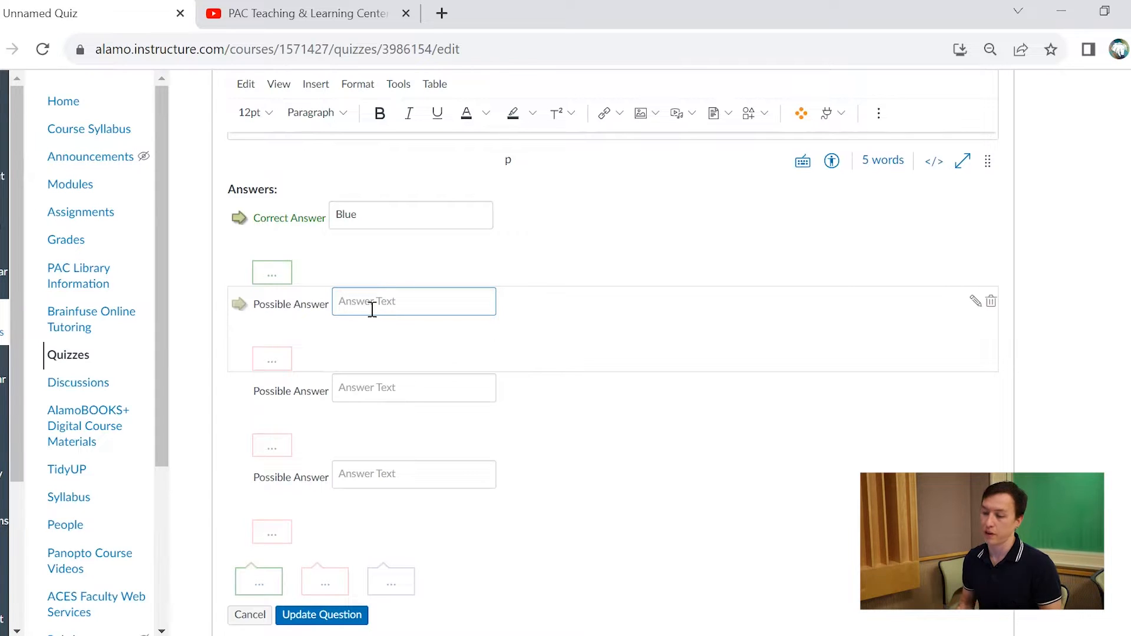
text(Red)
click(447, 397)
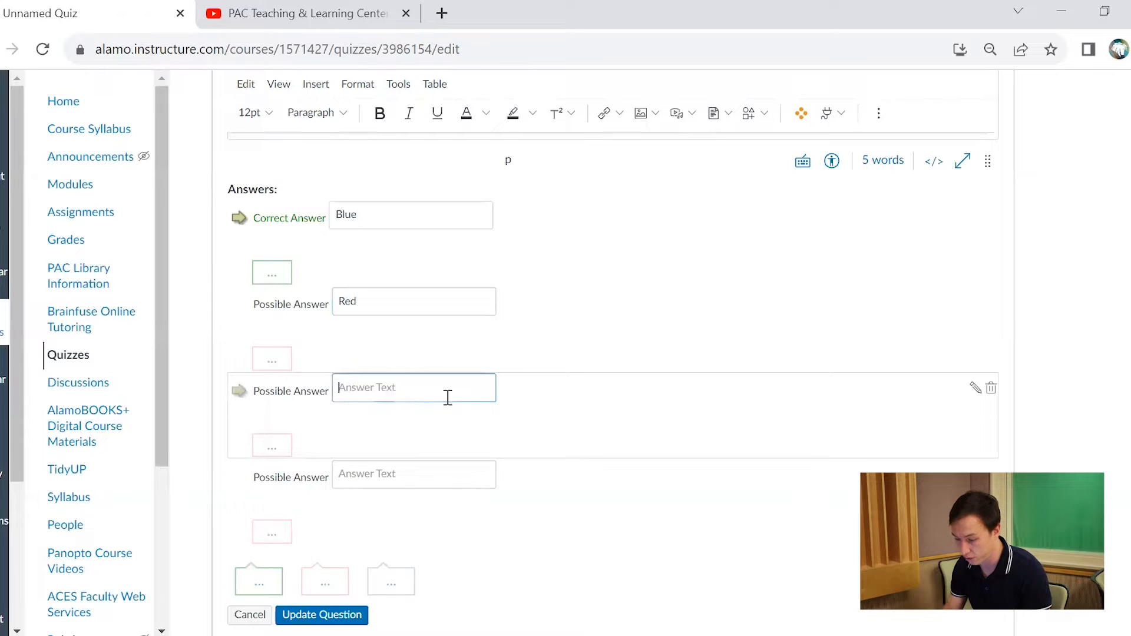
text(Yellow)
click(406, 468)
text(Green)
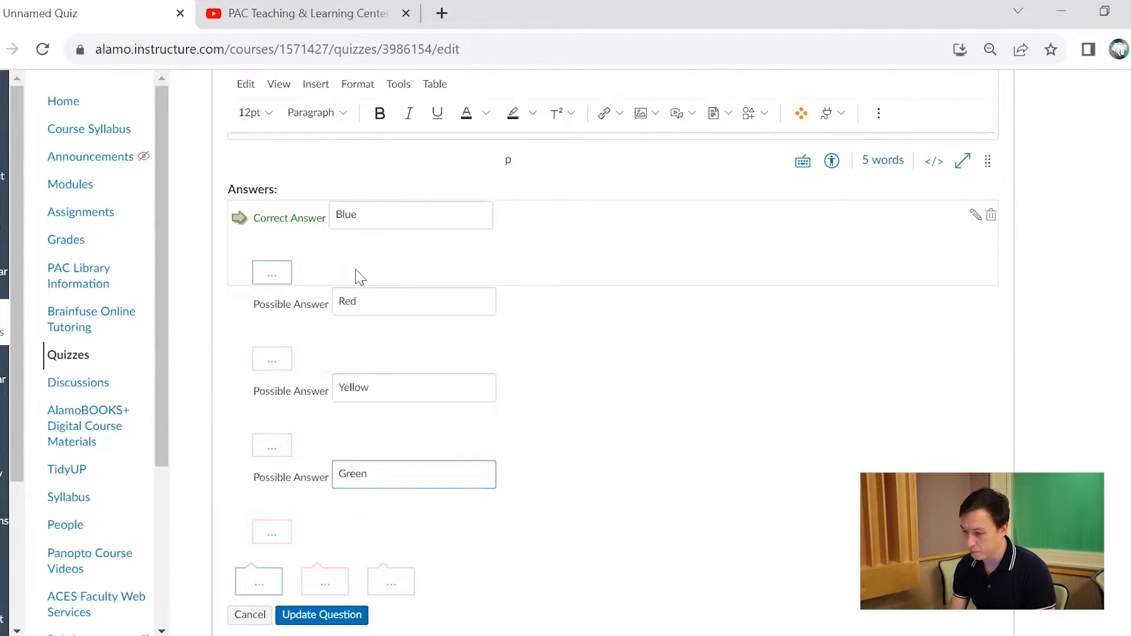
click(322, 615)
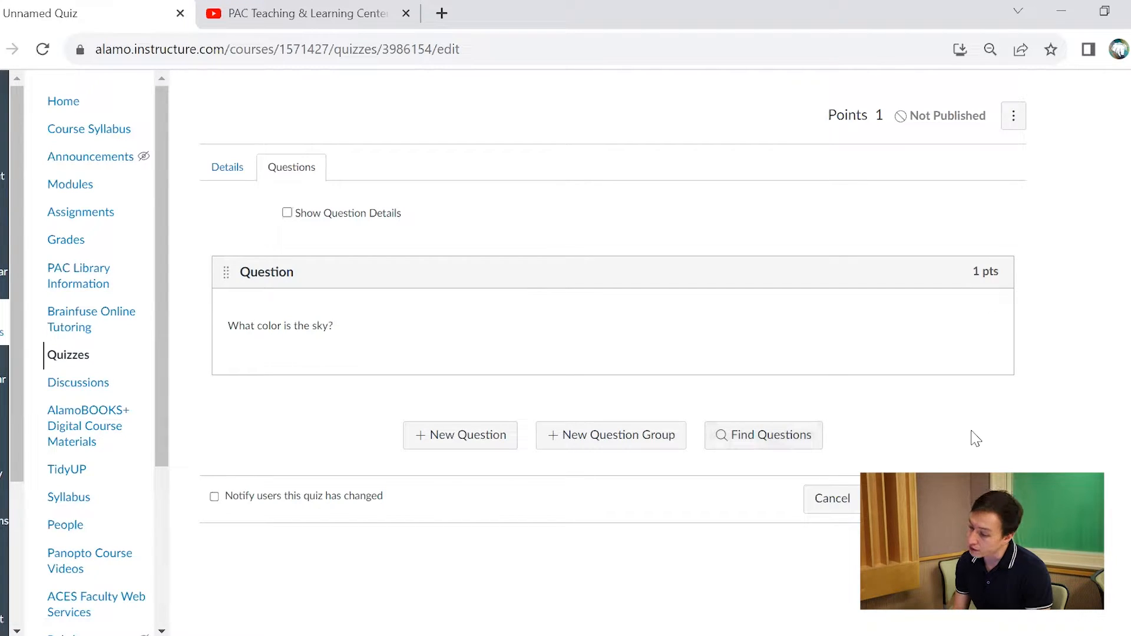
- Browse the question banks for existing questions and select "Bartolomé de las Casas..." in the Chapter 02 bank
click(746, 442)
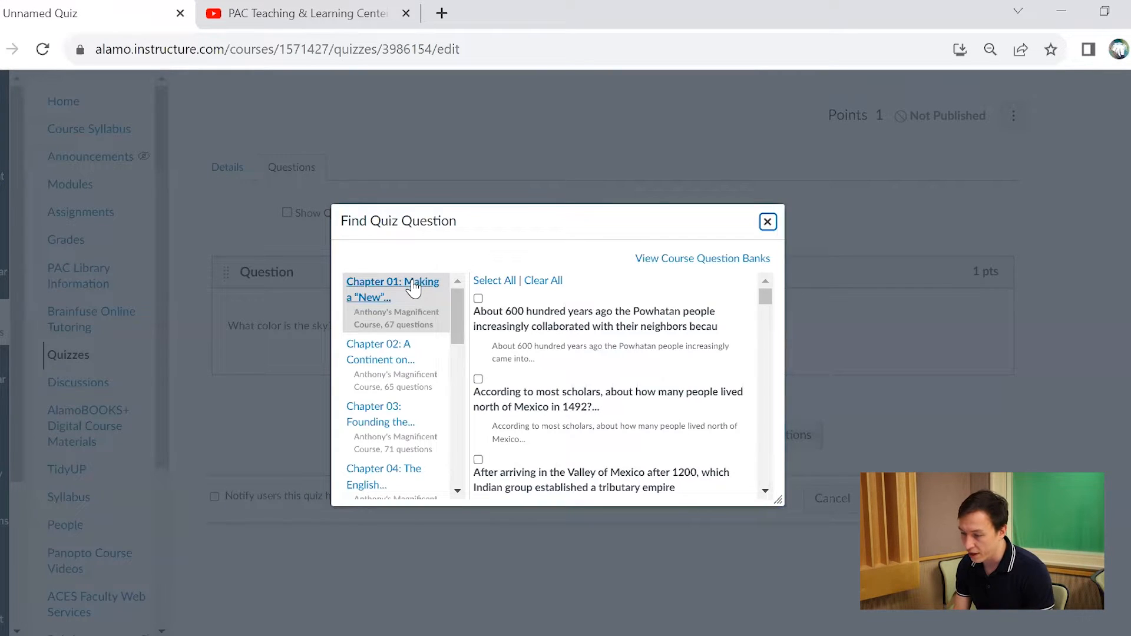
scroll(415, 289, down, 3)
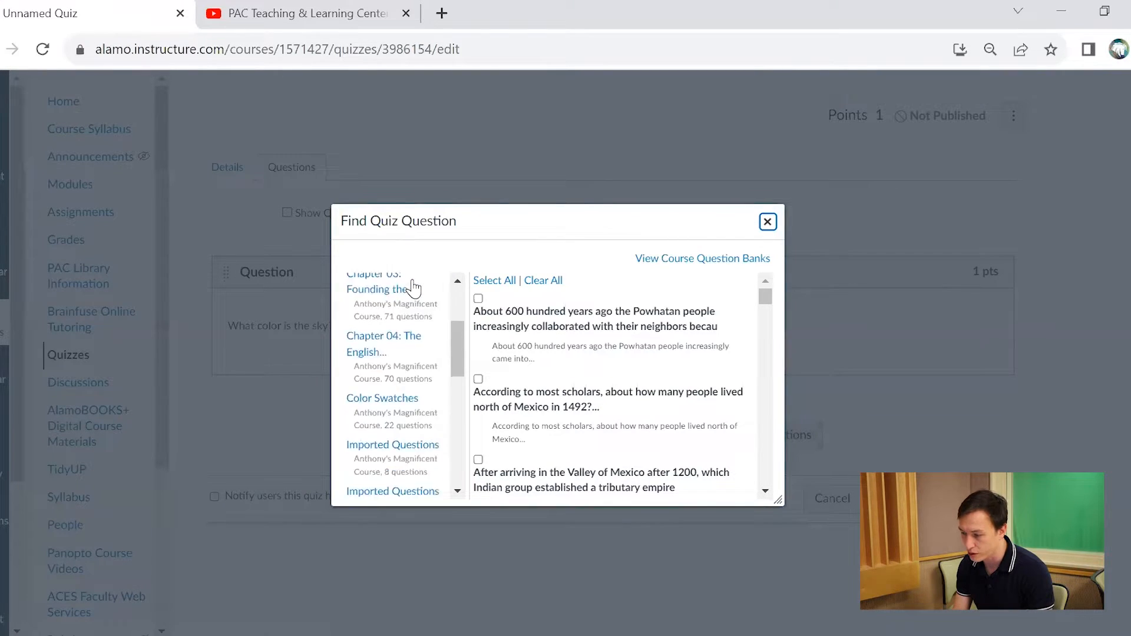
scroll(414, 289, up, 3)
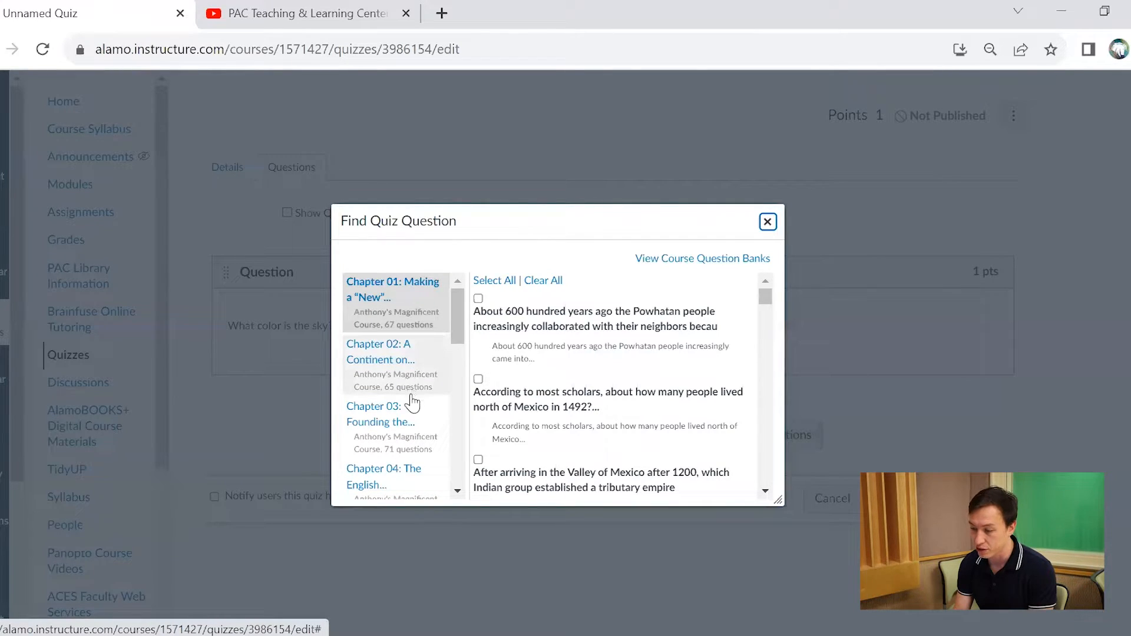
click(406, 365)
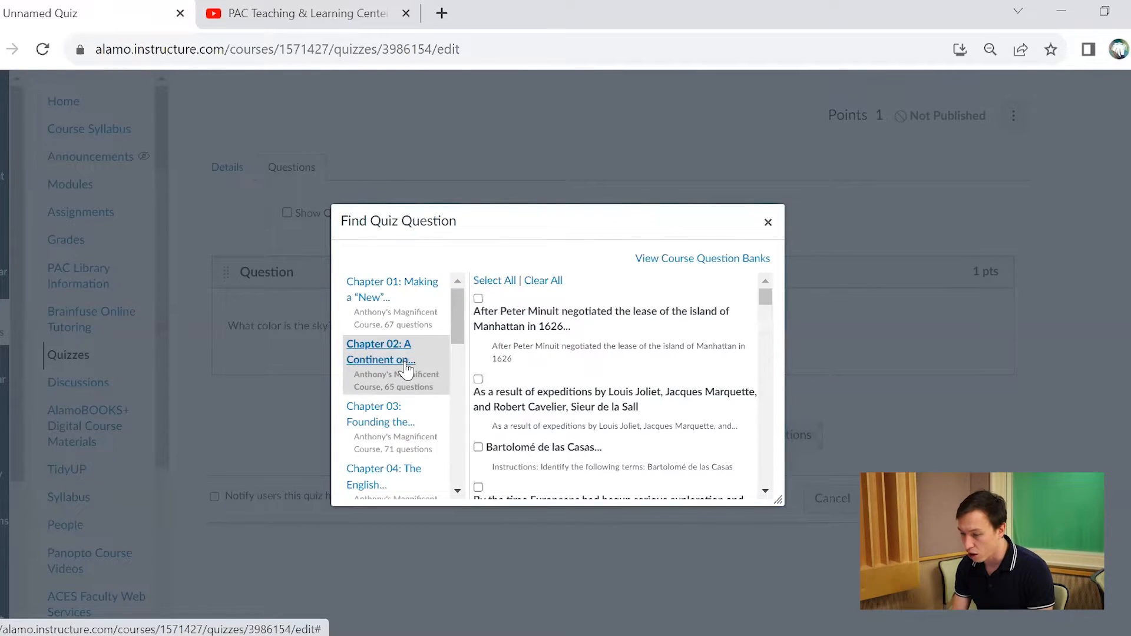
scroll(660, 375, down, 2)
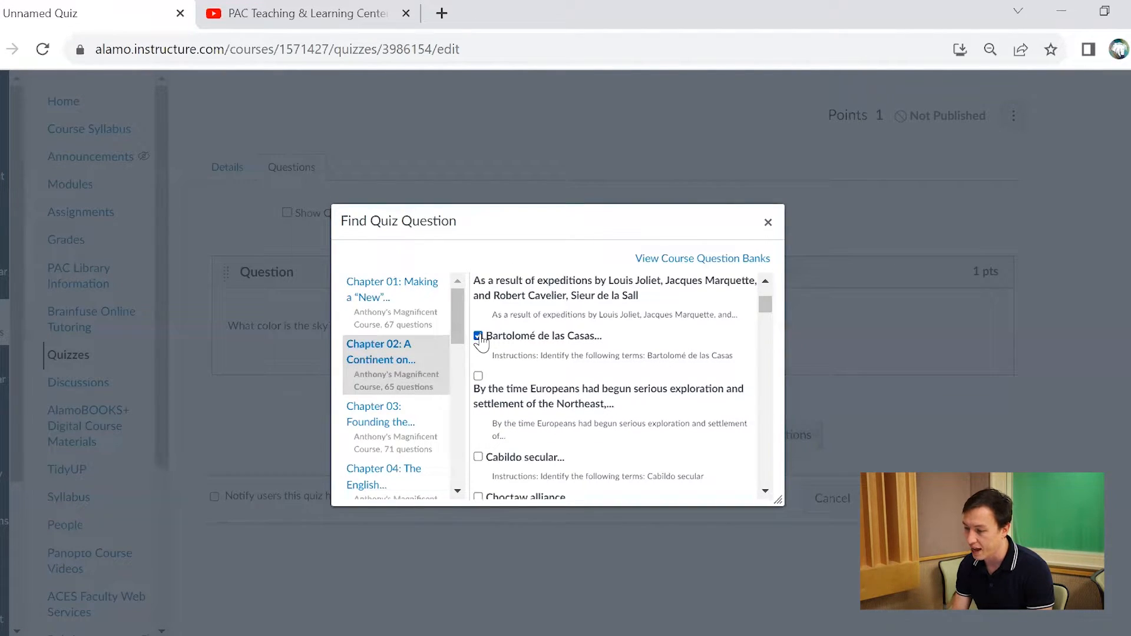
- Add the "Activities 1P" question from the first Imported Questions bank to the quiz, with no question group
scroll(397, 424, down, 3)
click(396, 446)
click(479, 300)
drag(770, 341, 772, 516)
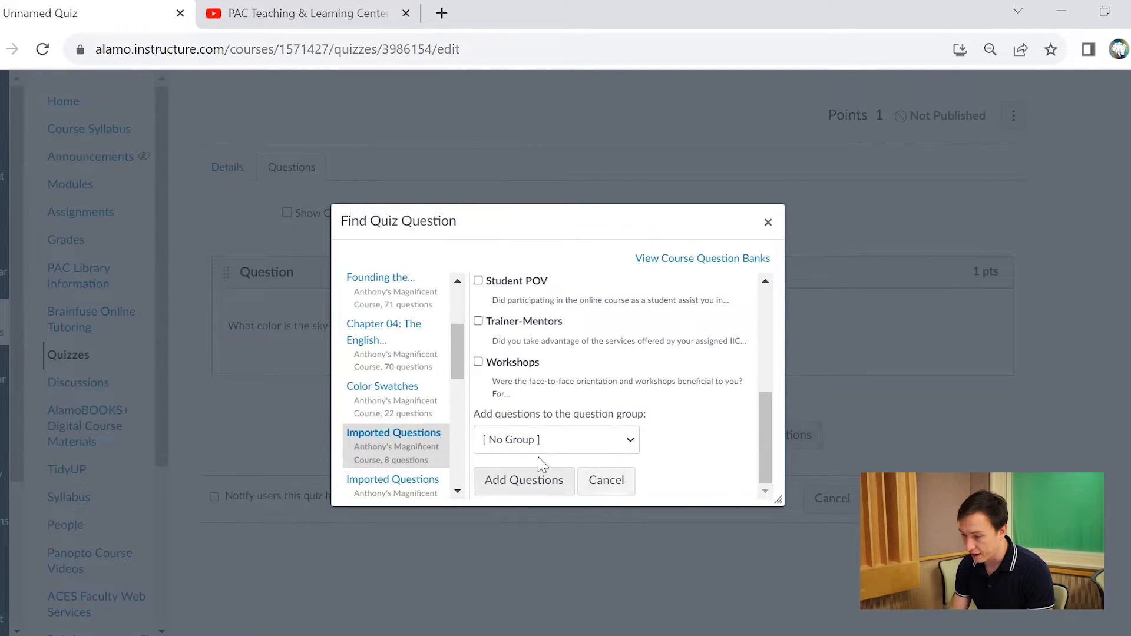
click(522, 483)
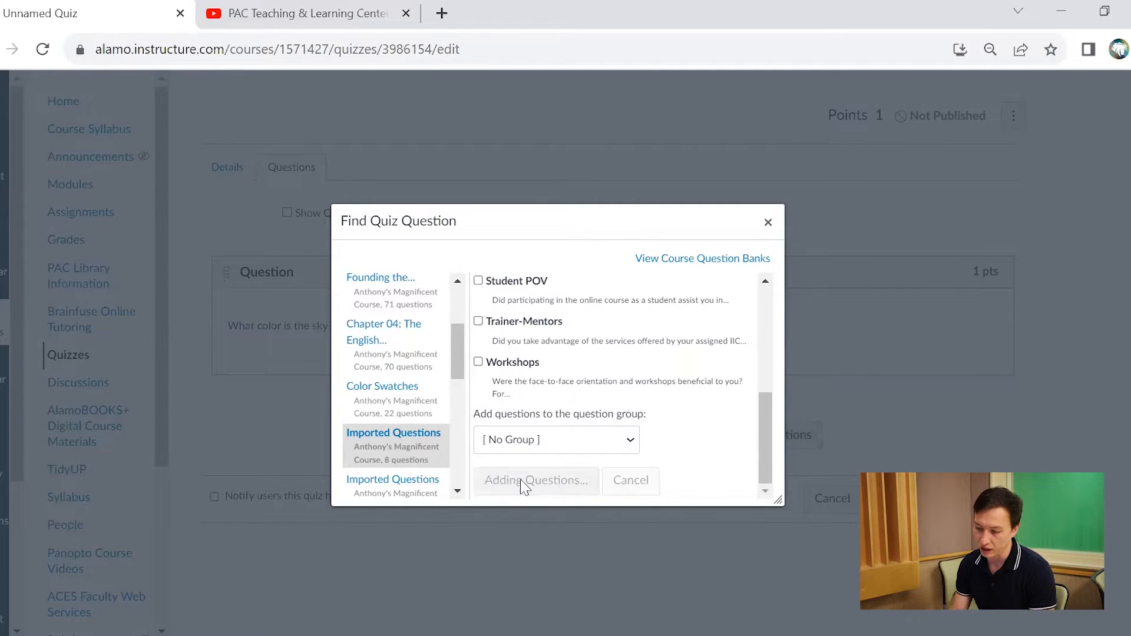
scroll(548, 384, up, 3)
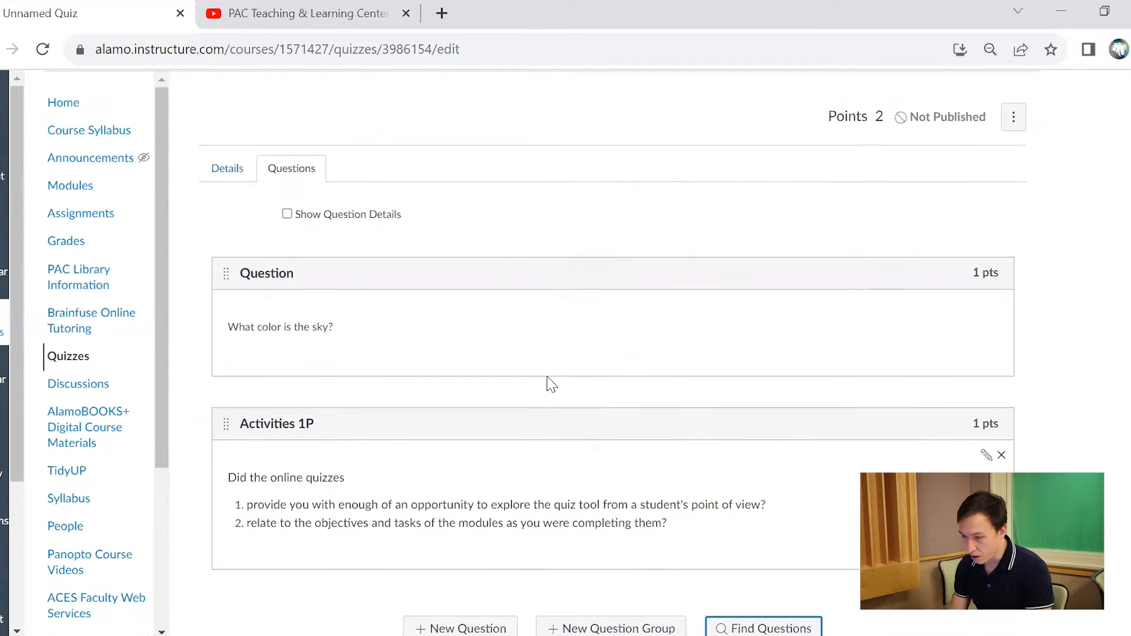
scroll(548, 384, down, 3)
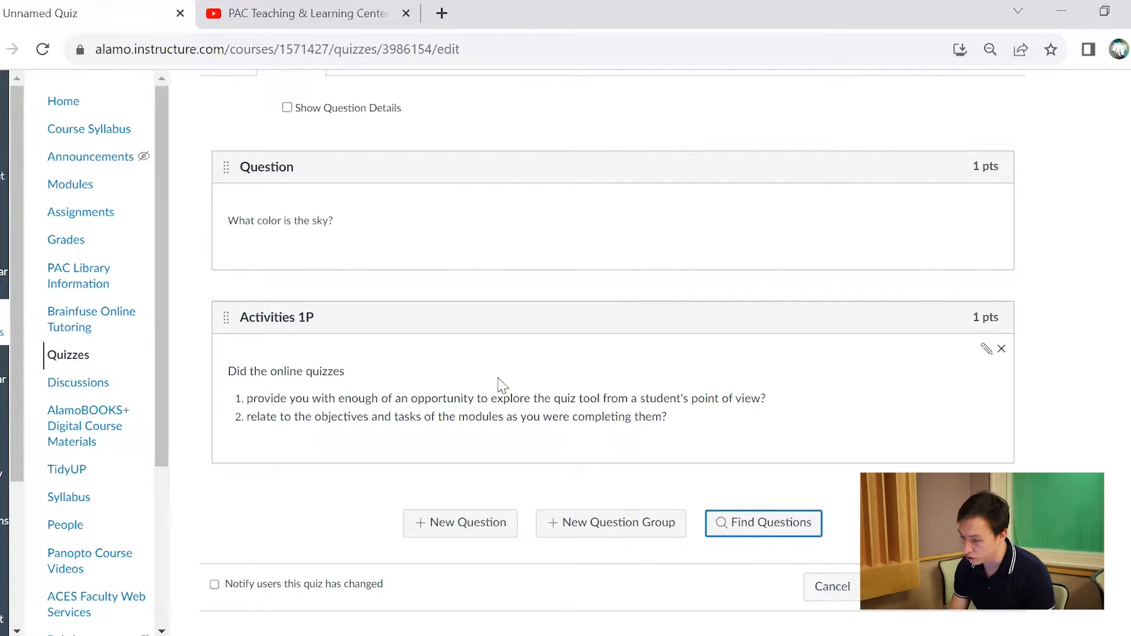
- Add the "Albany Plan of Union..." and "Apprentices..." questions from the Chapter 04 question bank and review the quiz's question list
click(747, 524)
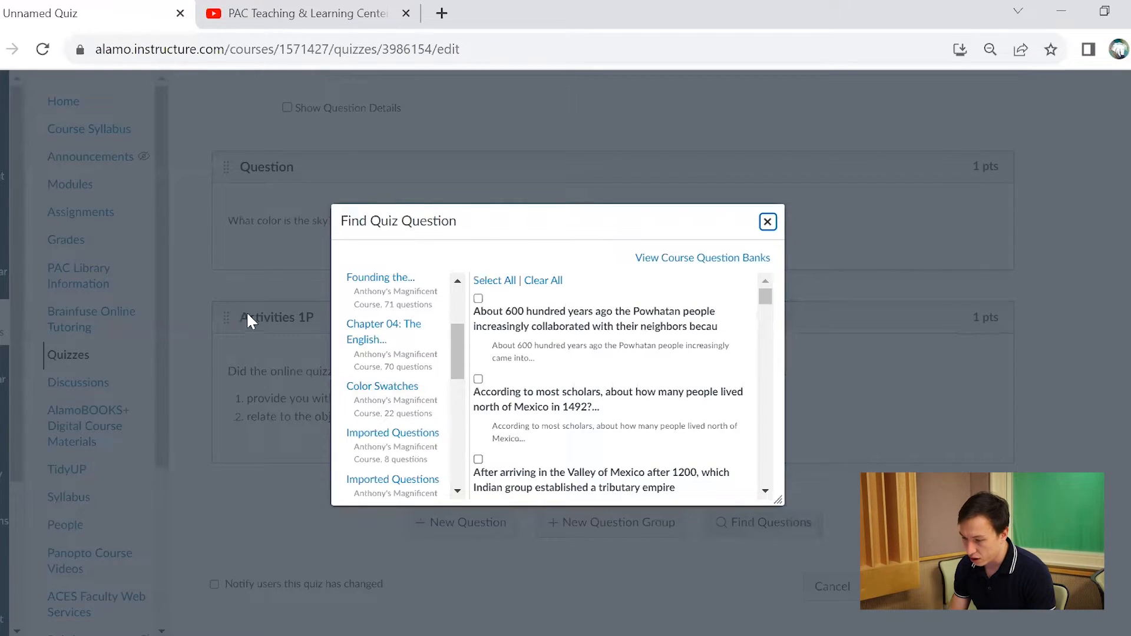
click(377, 340)
click(478, 340)
scroll(480, 386, down, 15)
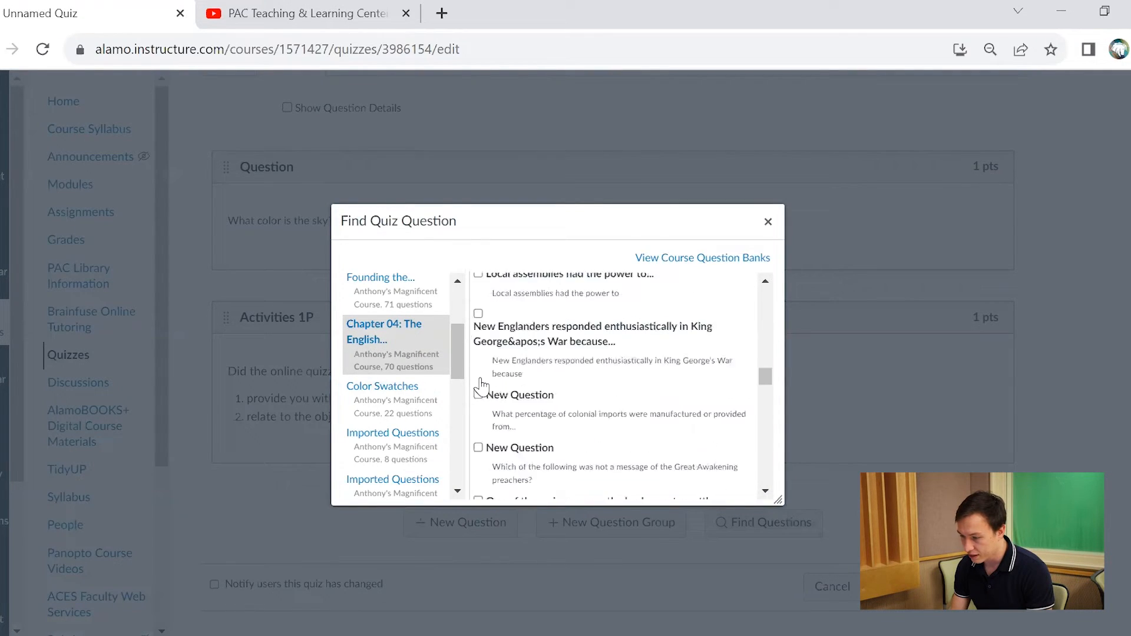
click(546, 480)
scroll(415, 406, up, 3)
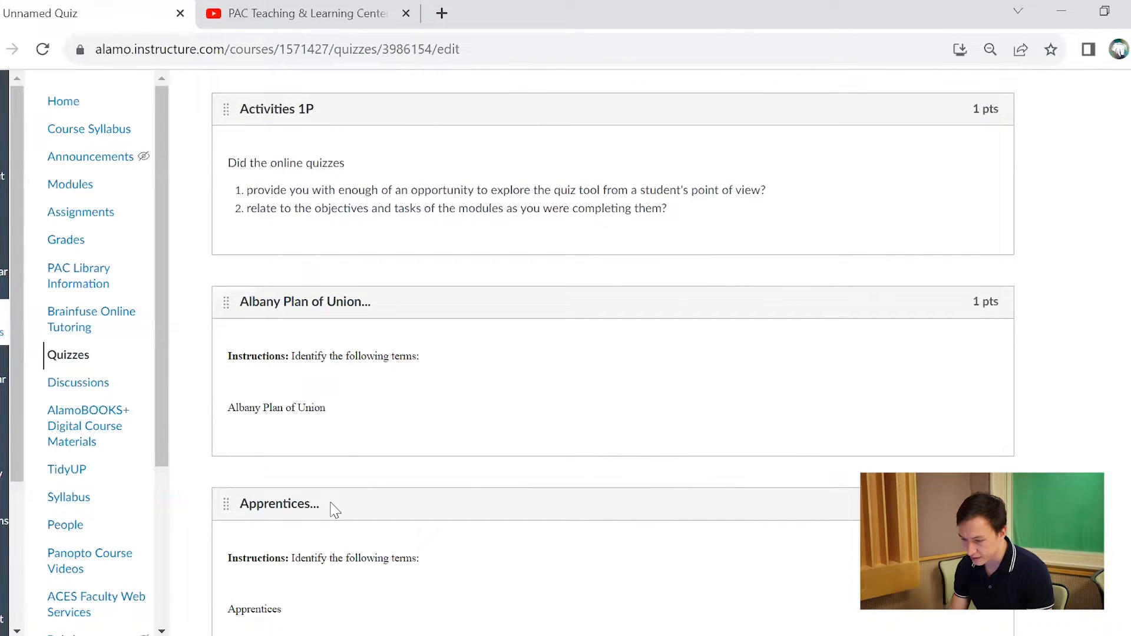
scroll(334, 511, down, 3)
scroll(334, 510, up, 6)
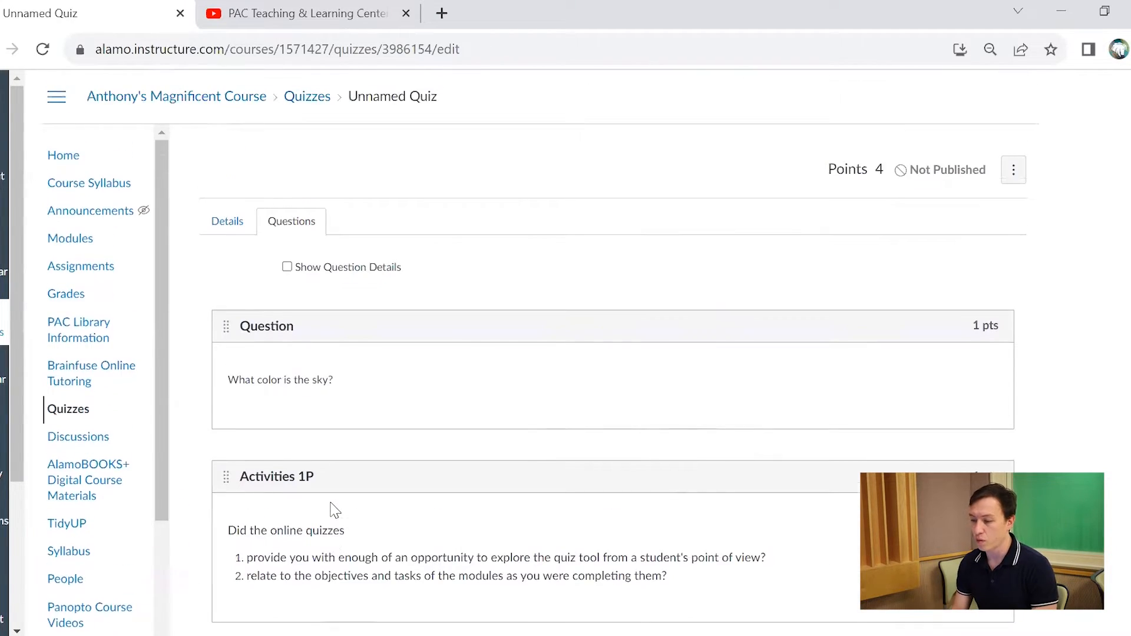
scroll(334, 511, down, 8)
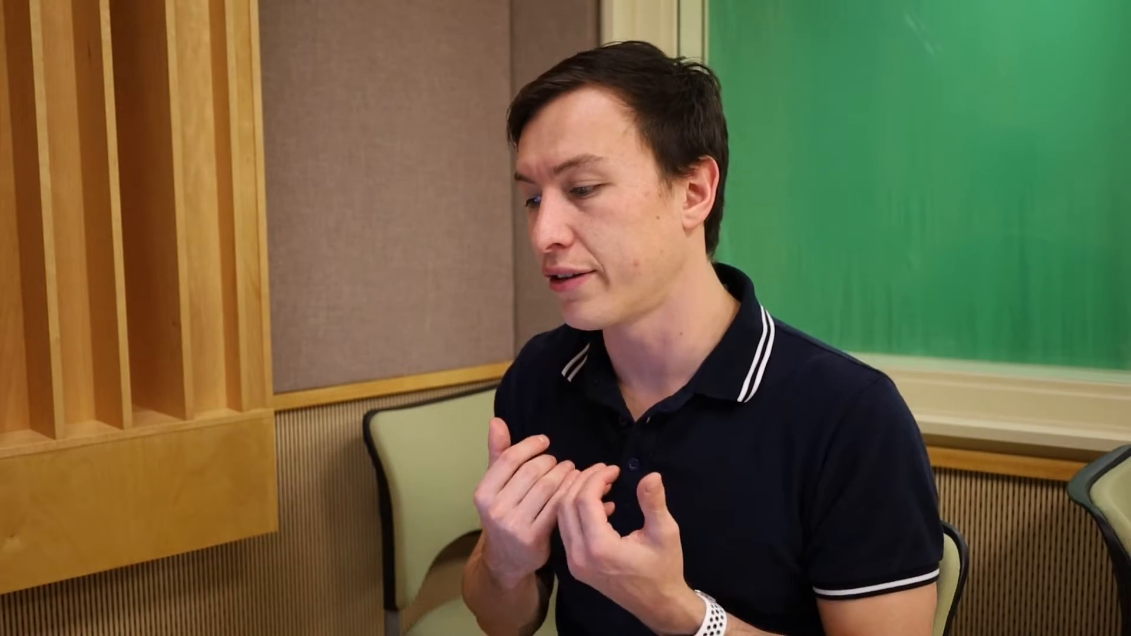
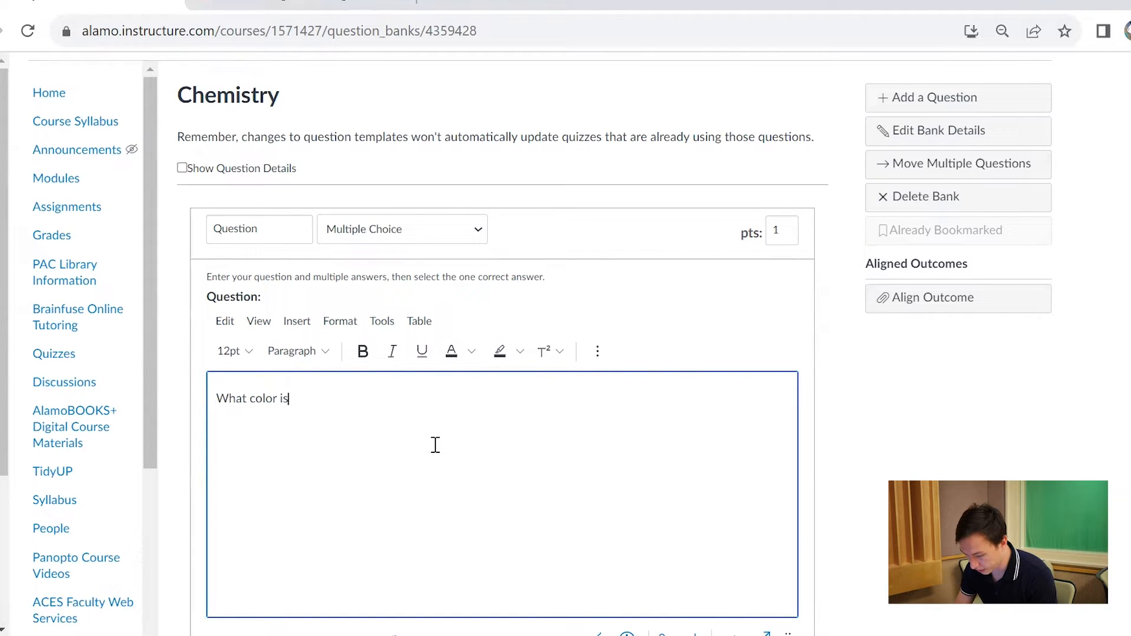
- Complete the Chemistry bank question "What color is the sky?" with Blue as correct answer and Red, Green and Yellow as alternatives, and save it
scroll(435, 445, down, 4)
click(379, 236)
click(405, 273)
click(377, 313)
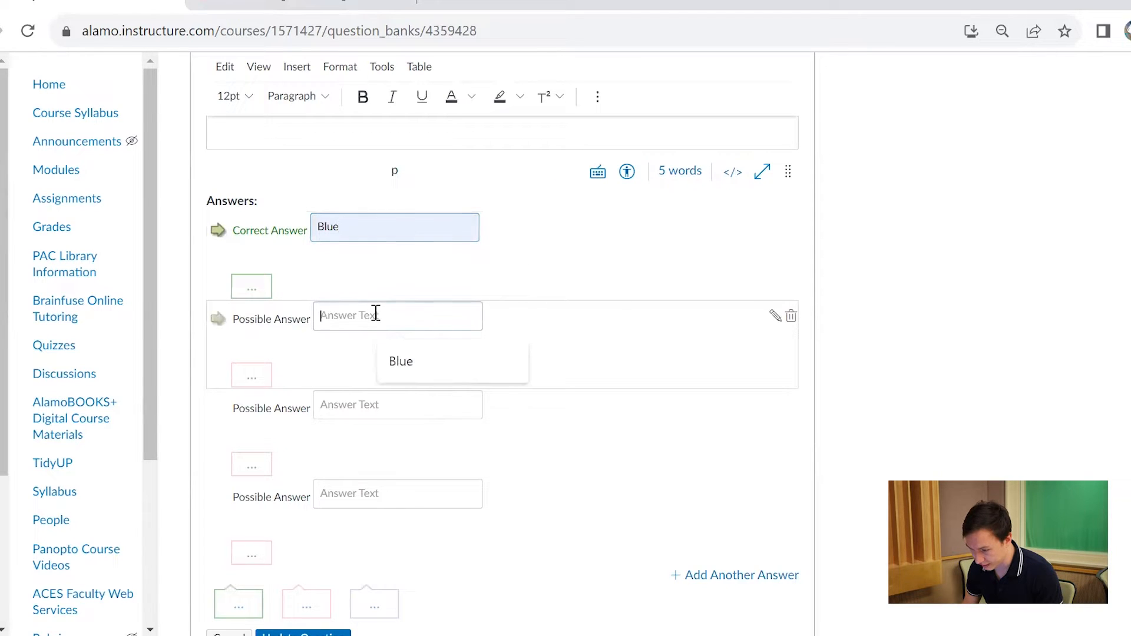
text(Red)
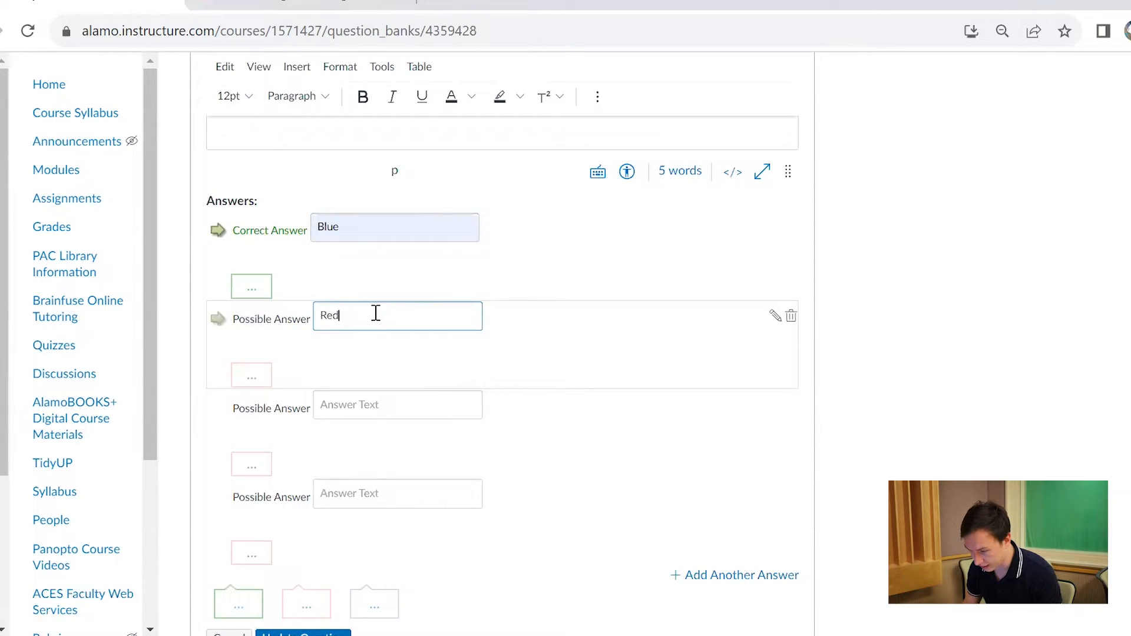
click(361, 403)
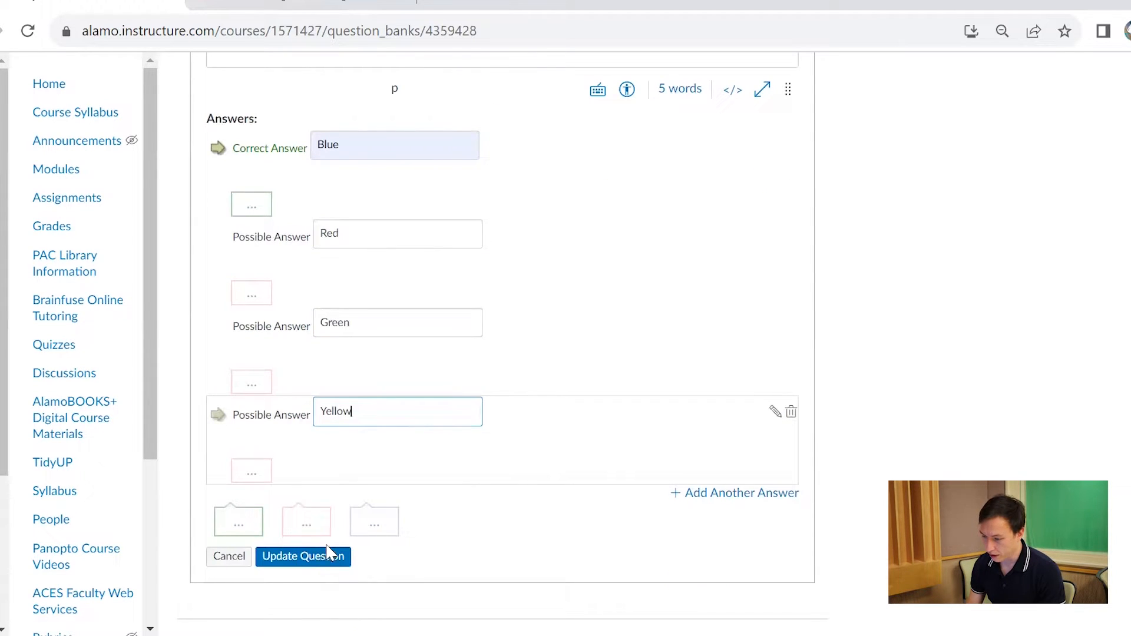
click(327, 556)
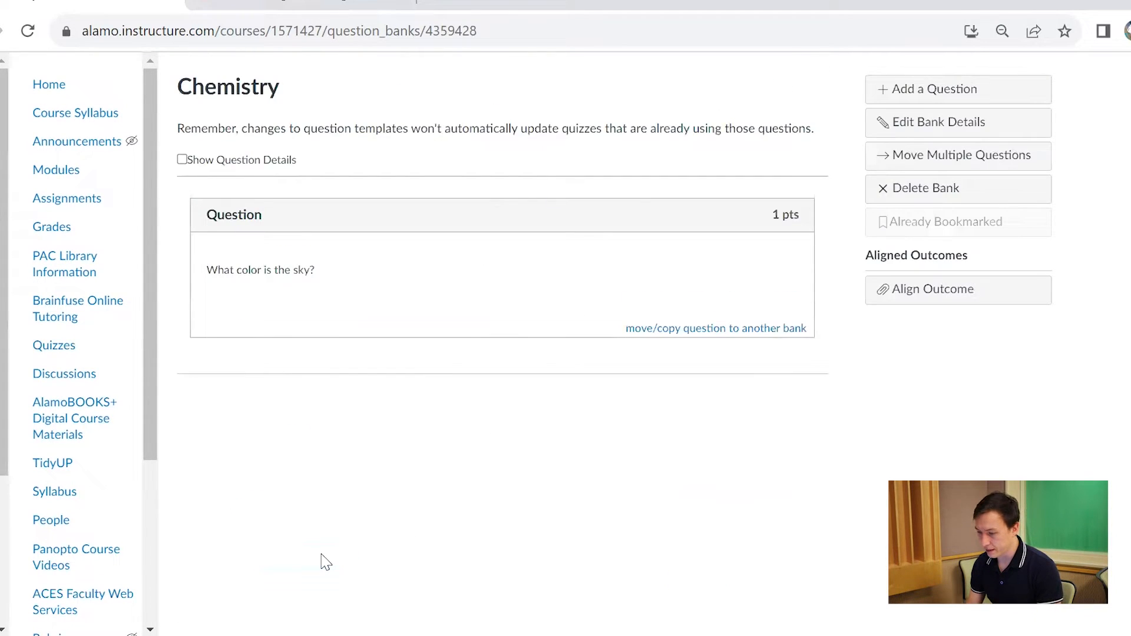
- Return to the course question banks and look through the list of available banks
mouse_move(328, 302)
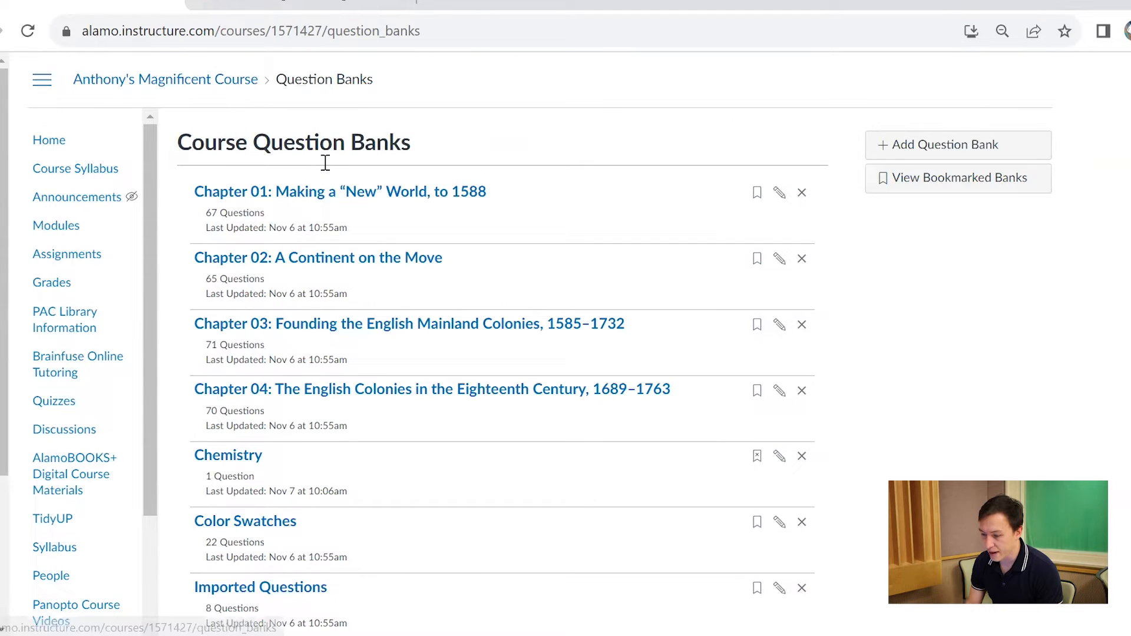
scroll(313, 272, down, 3)
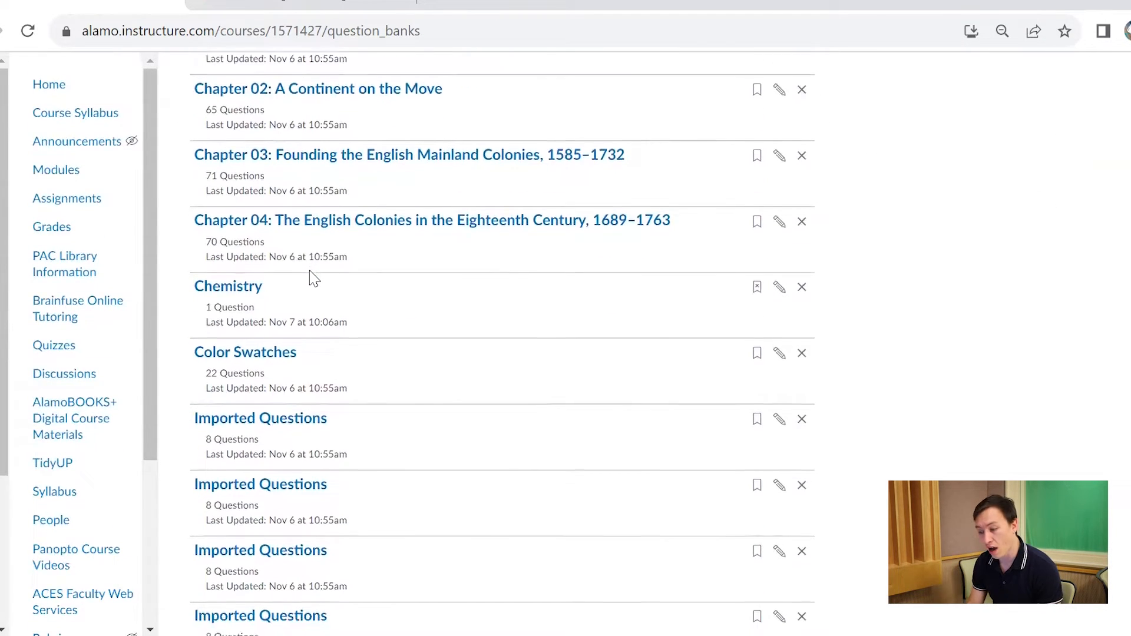
scroll(312, 277, down, 5)
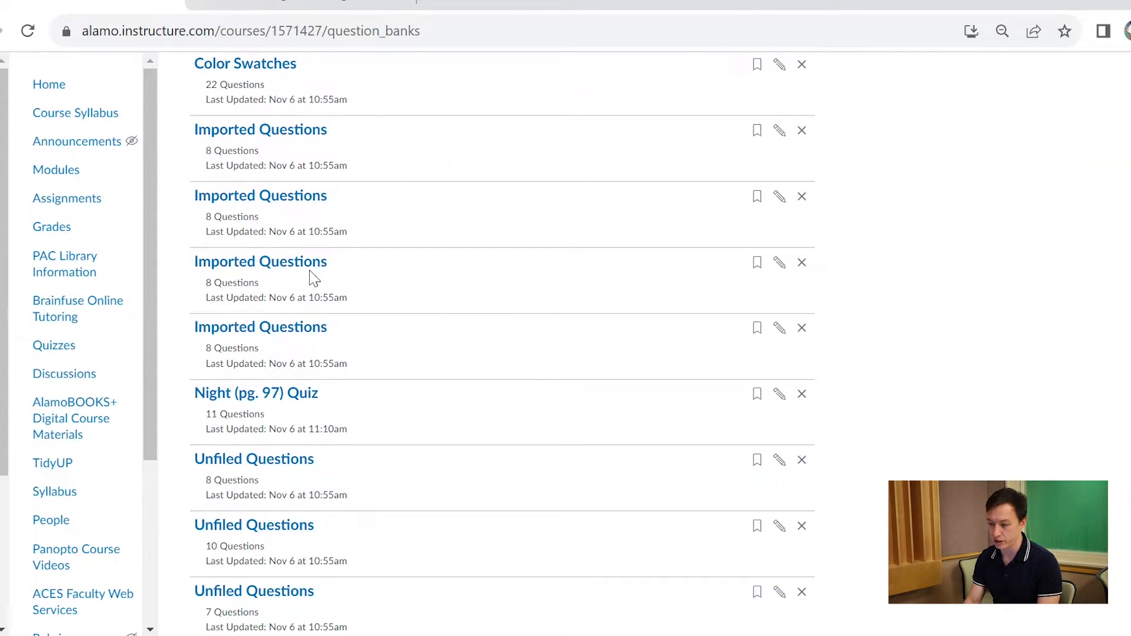
scroll(397, 255, up, 5)
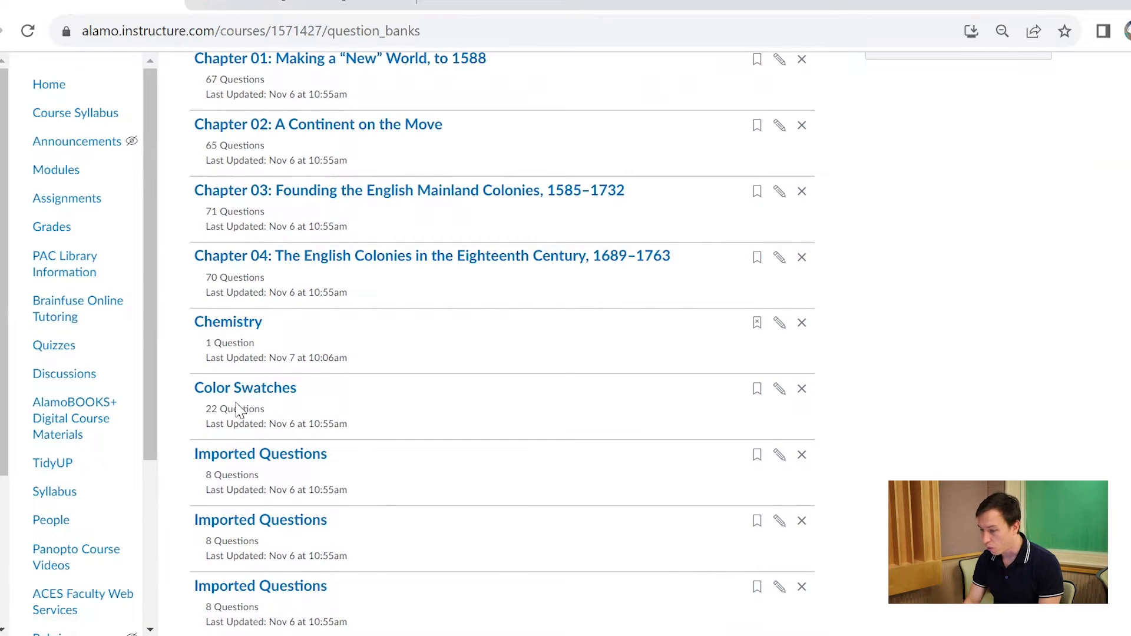
- Move the Color Combo F, I, O and R questions from the Color Swatches bank to the Chemistry question bank
click(265, 395)
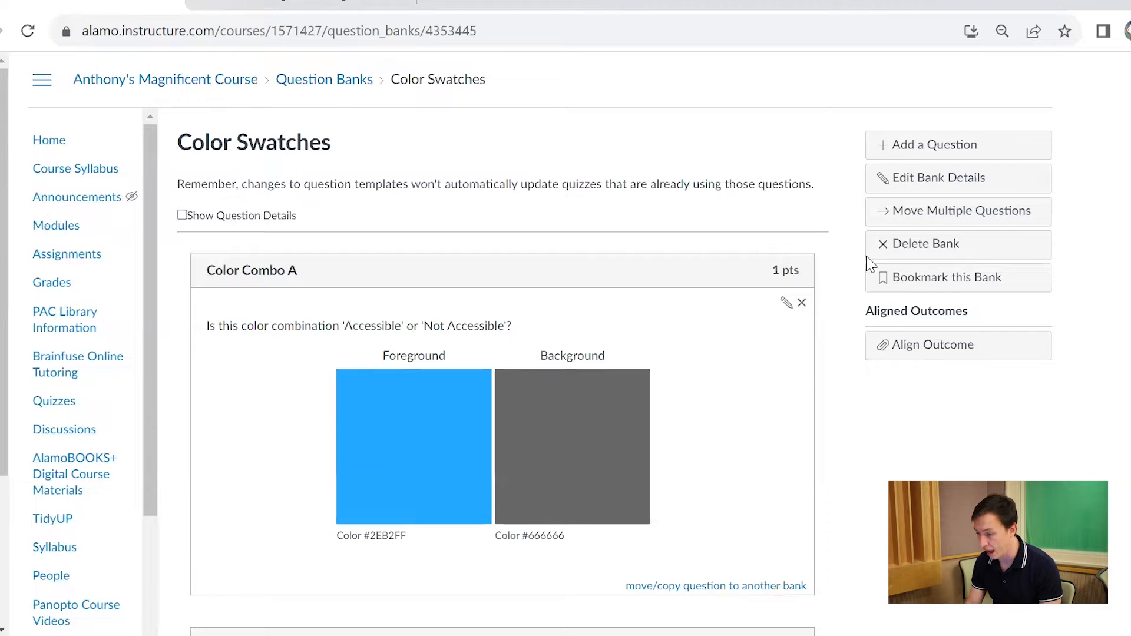
click(981, 212)
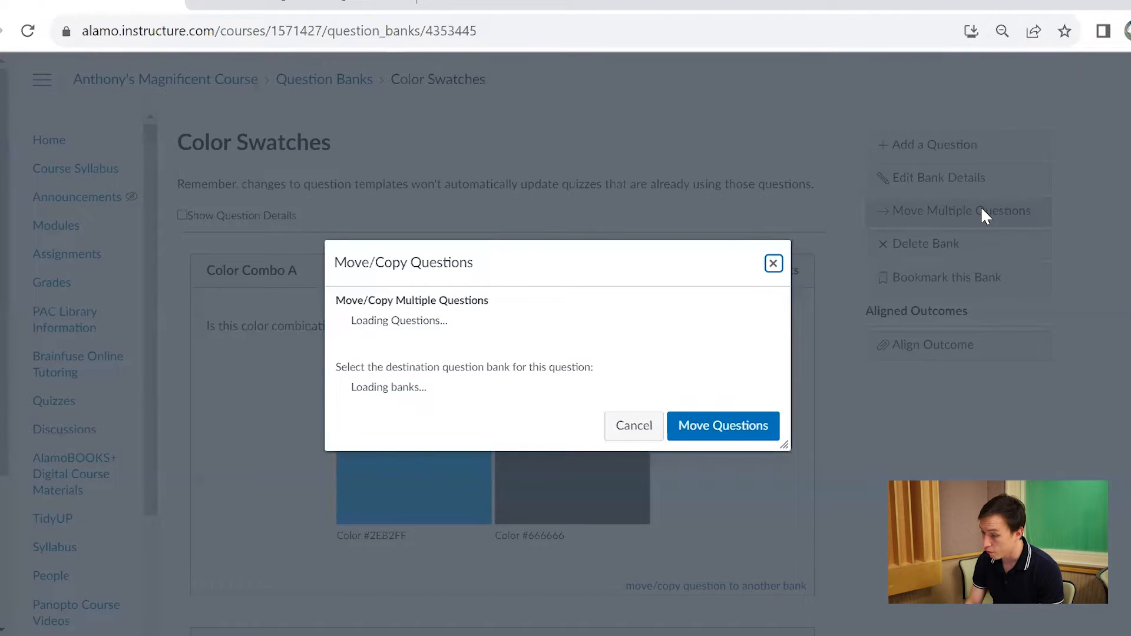
scroll(613, 330, down, 2)
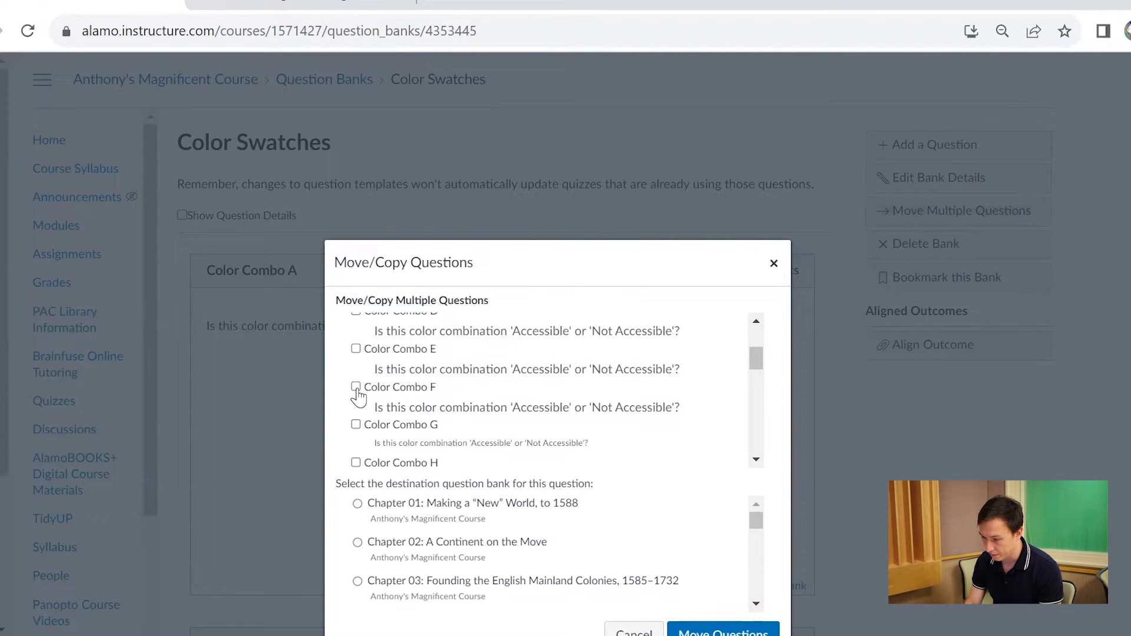
scroll(358, 396, down, 2)
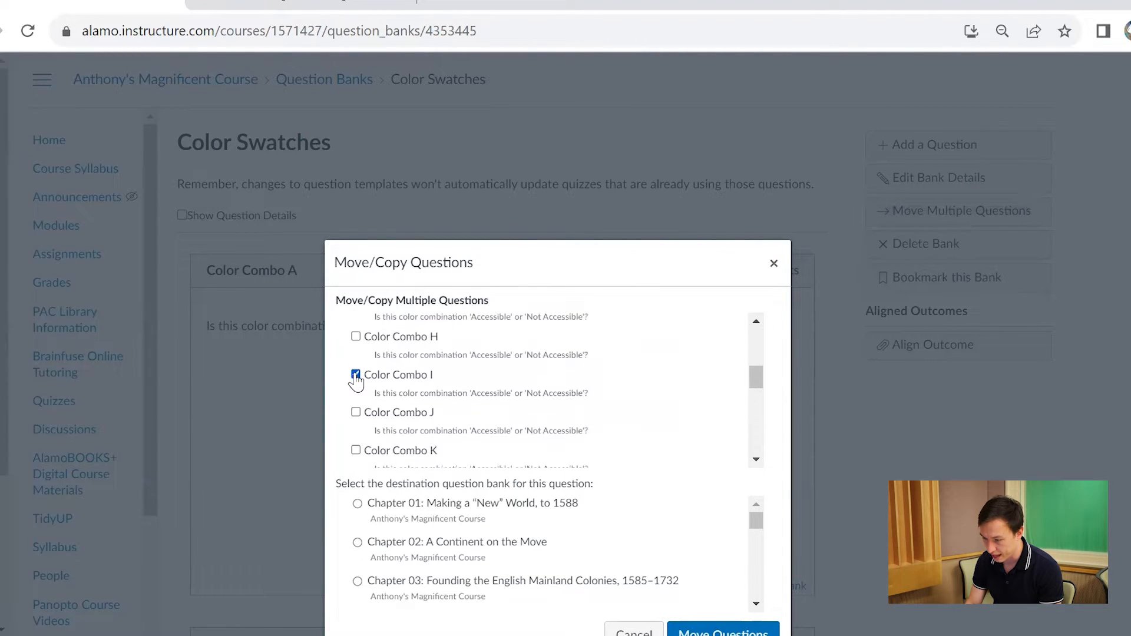
scroll(356, 381, down, 3)
click(356, 429)
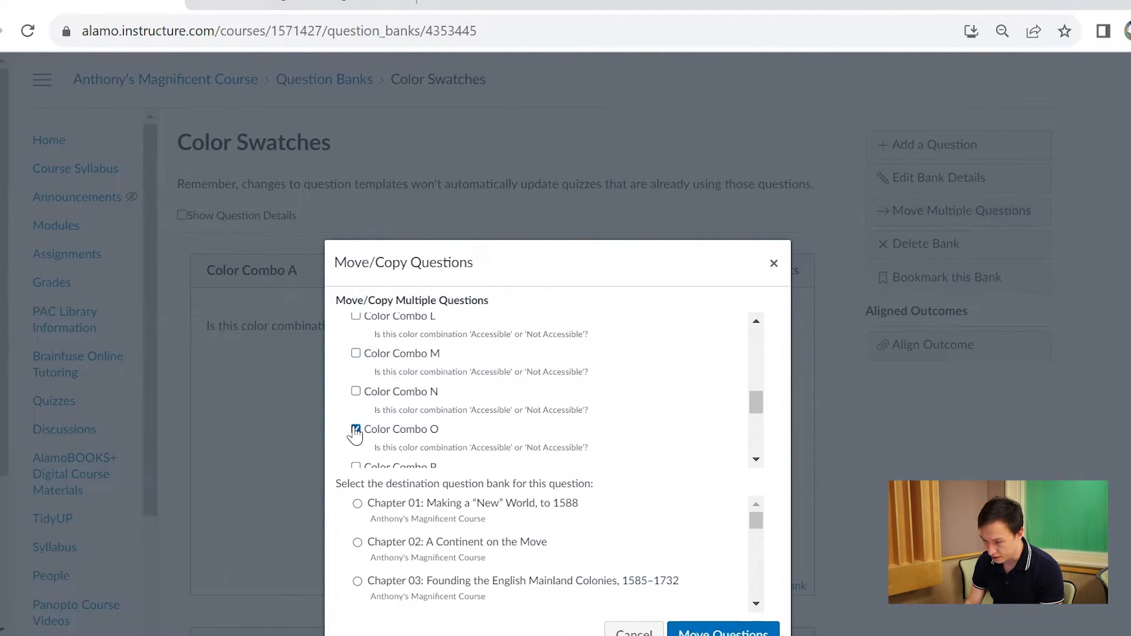
scroll(501, 371, down, 3)
click(356, 406)
scroll(499, 563, down, 3)
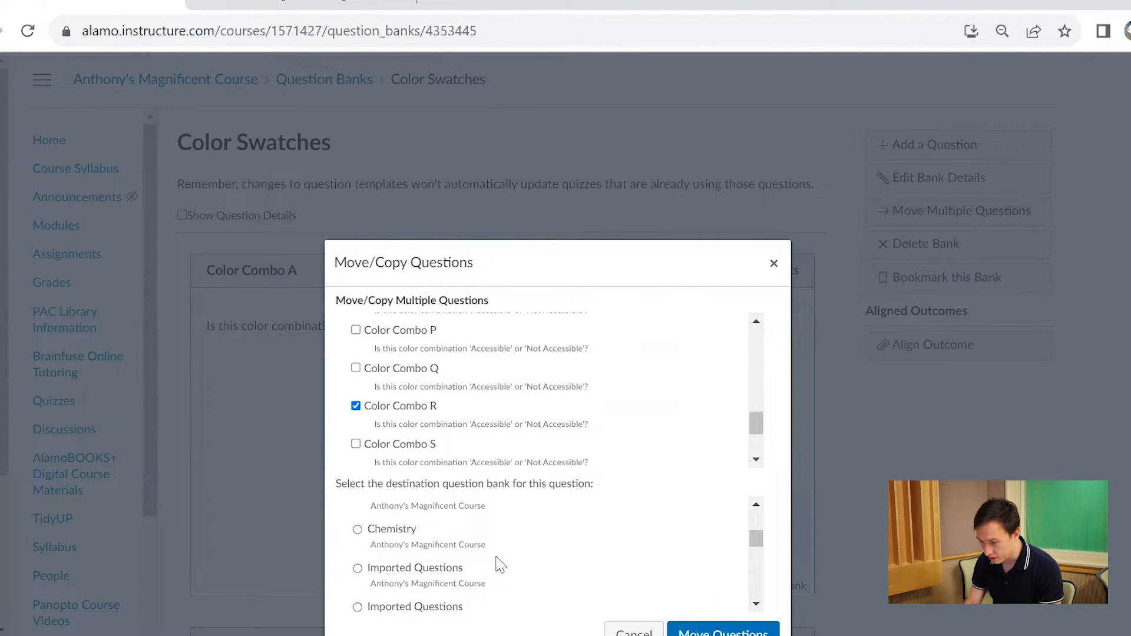
click(357, 531)
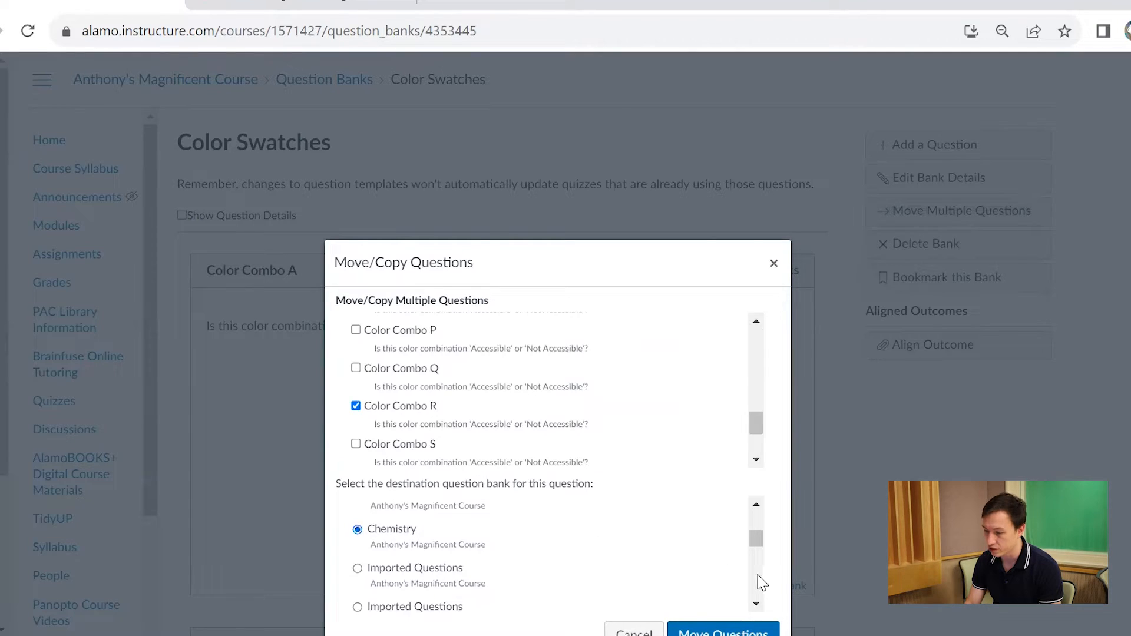
click(724, 632)
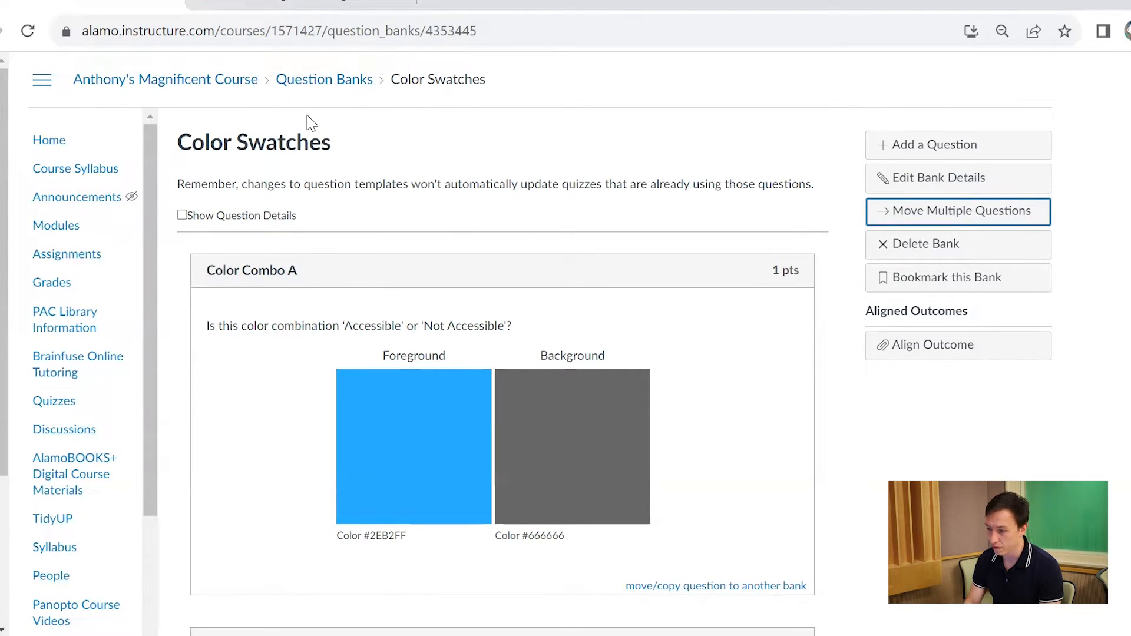
- Open the Chemistry question bank and review the questions it contains
click(340, 83)
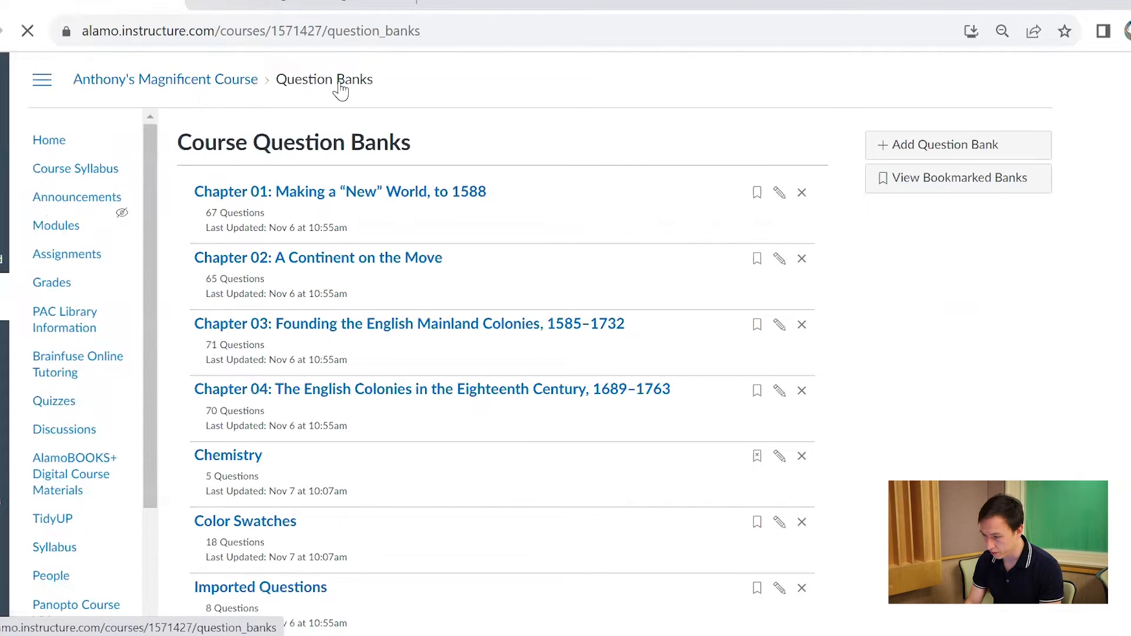
click(236, 456)
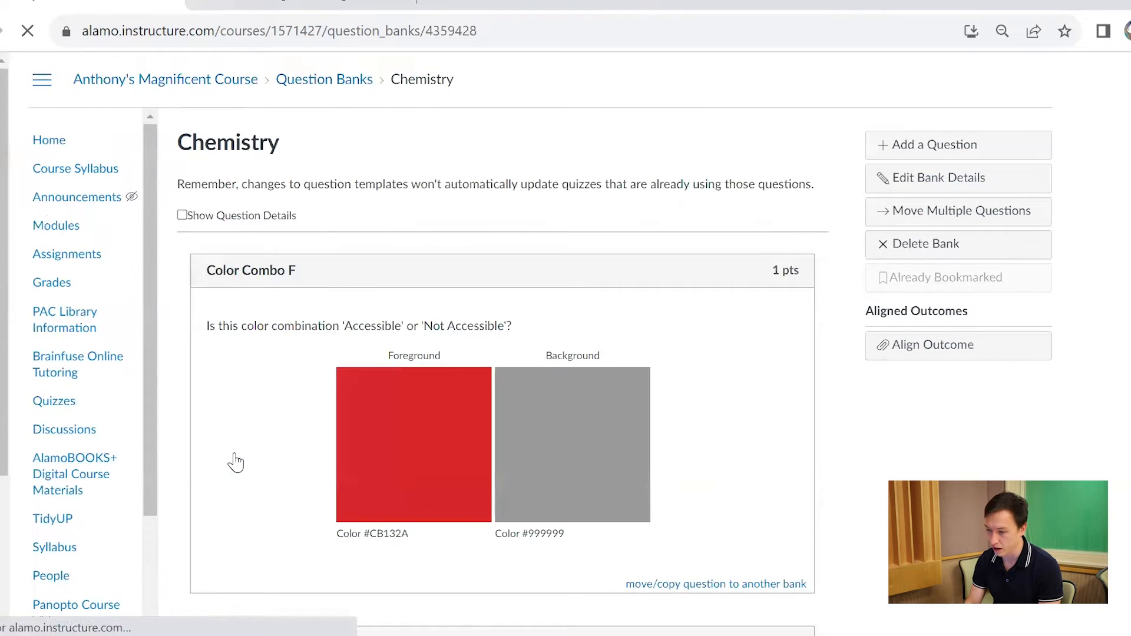
scroll(383, 125, down, 12)
scroll(385, 126, down, 7)
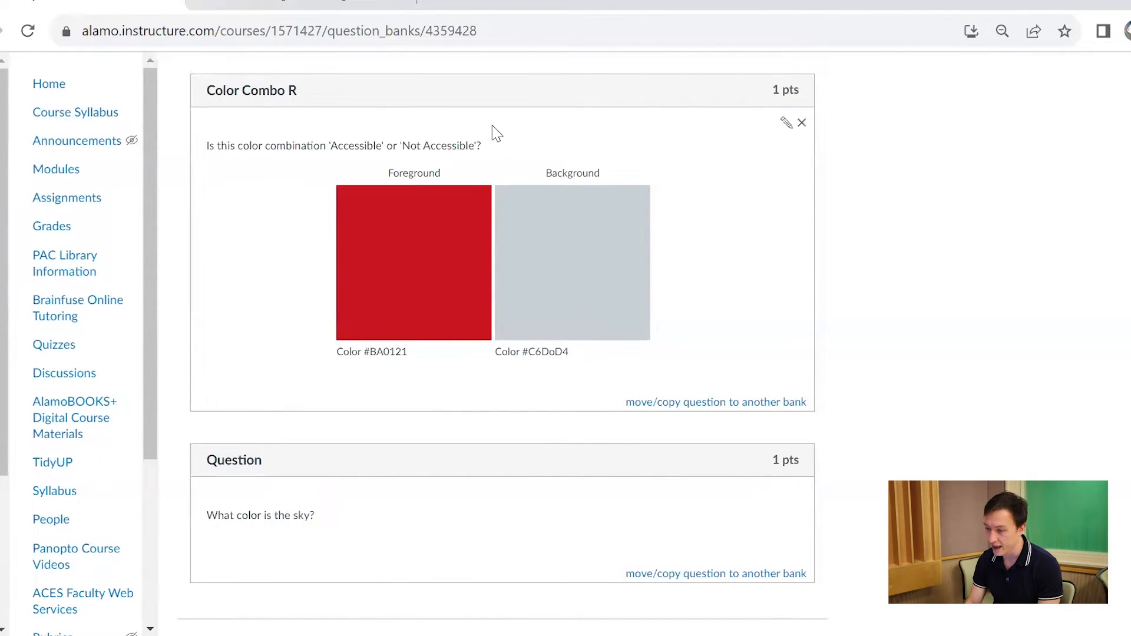
scroll(494, 134, up, 17)
scroll(495, 133, up, 5)
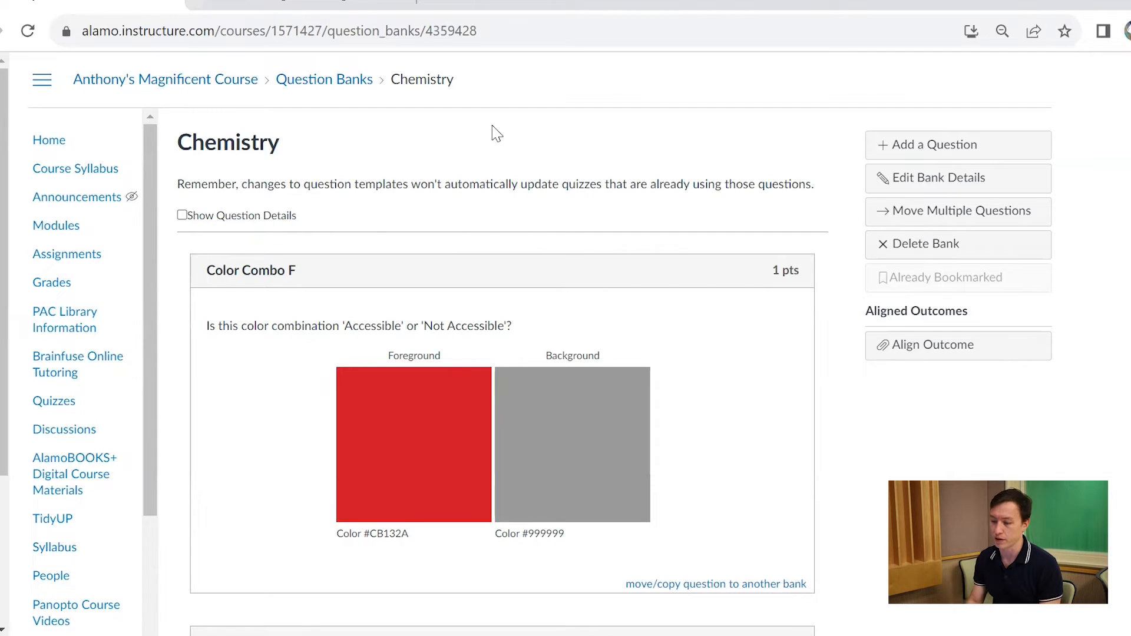
- Look through the dashboard's courses and open the Intro to Online Course Design course
click(8, 230)
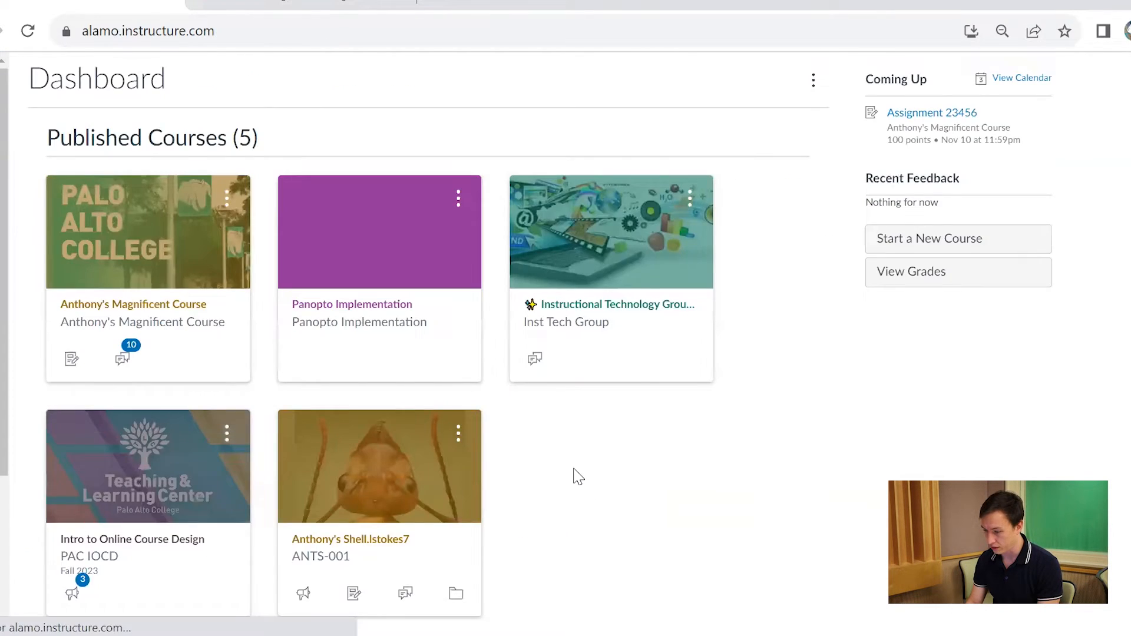
scroll(576, 474, down, 1)
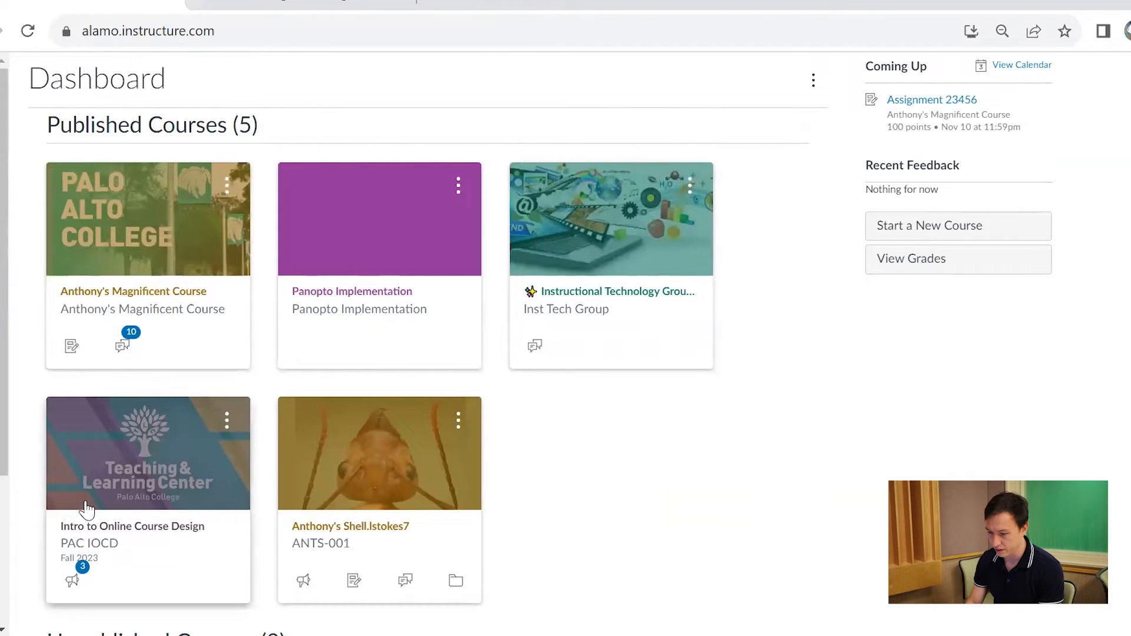
scroll(360, 475, down, 5)
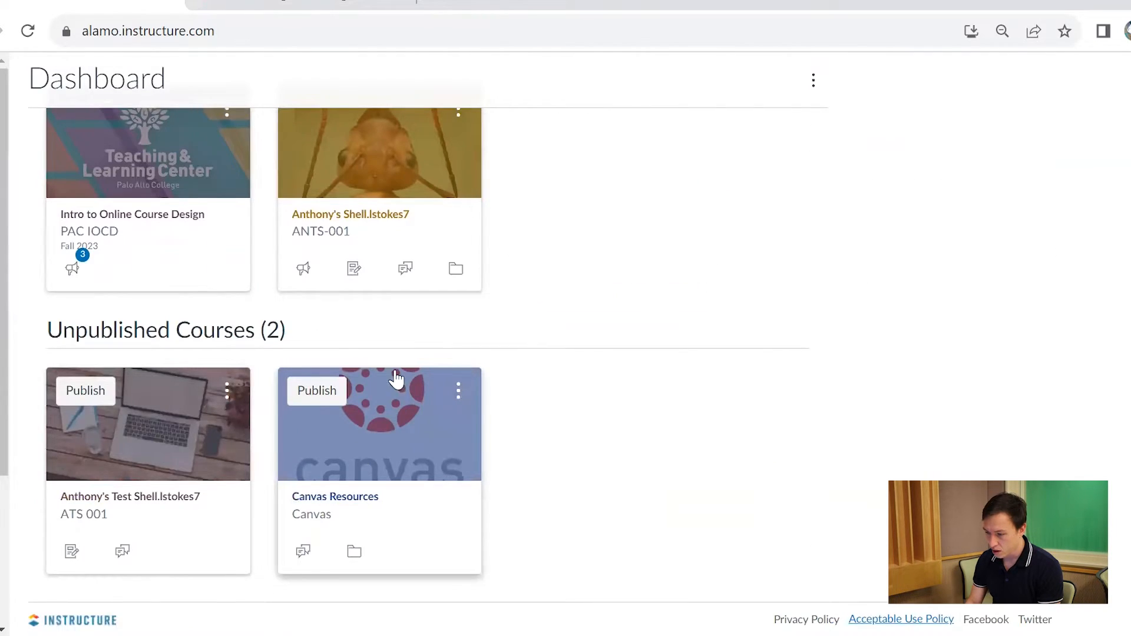
scroll(413, 331, up, 4)
click(115, 433)
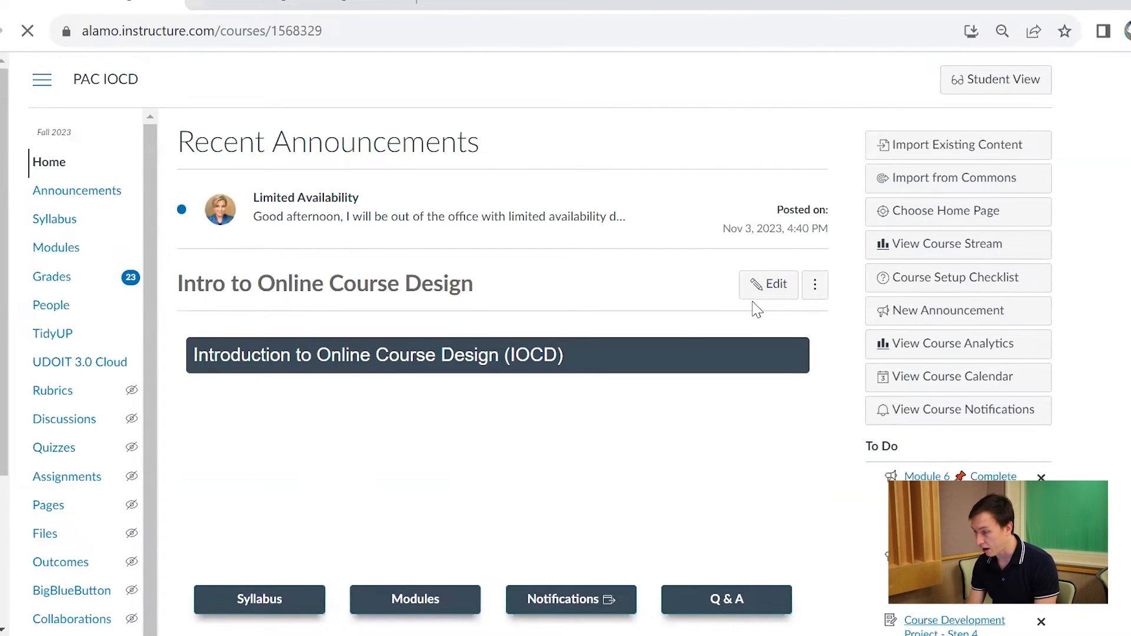
- Go to the course settings and open the course content export page
scroll(59, 421, down, 1)
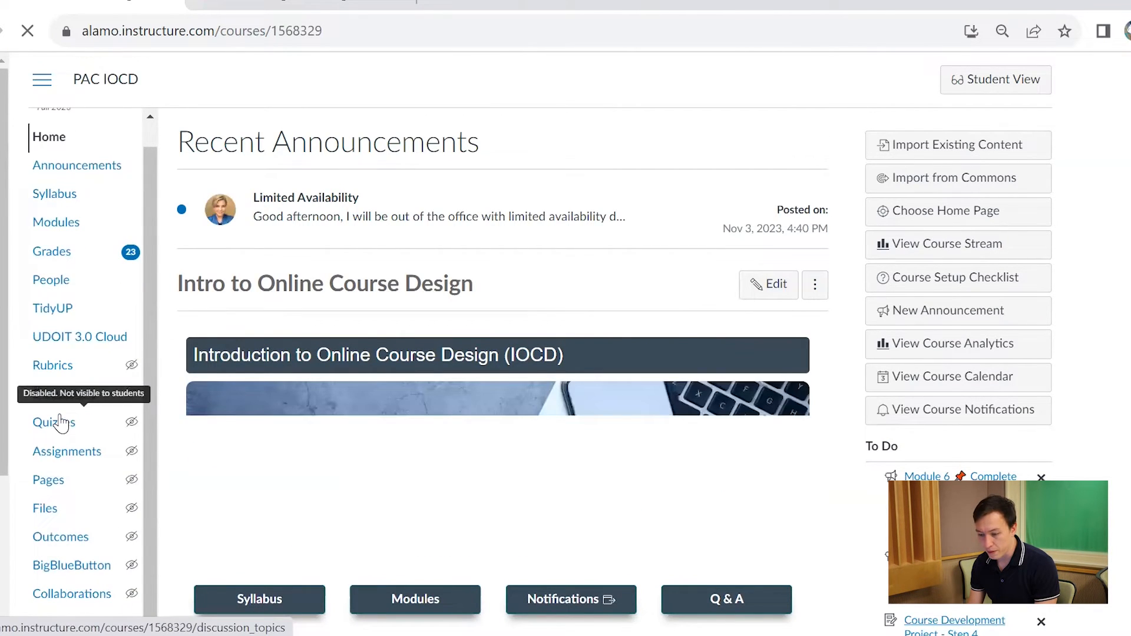
click(54, 623)
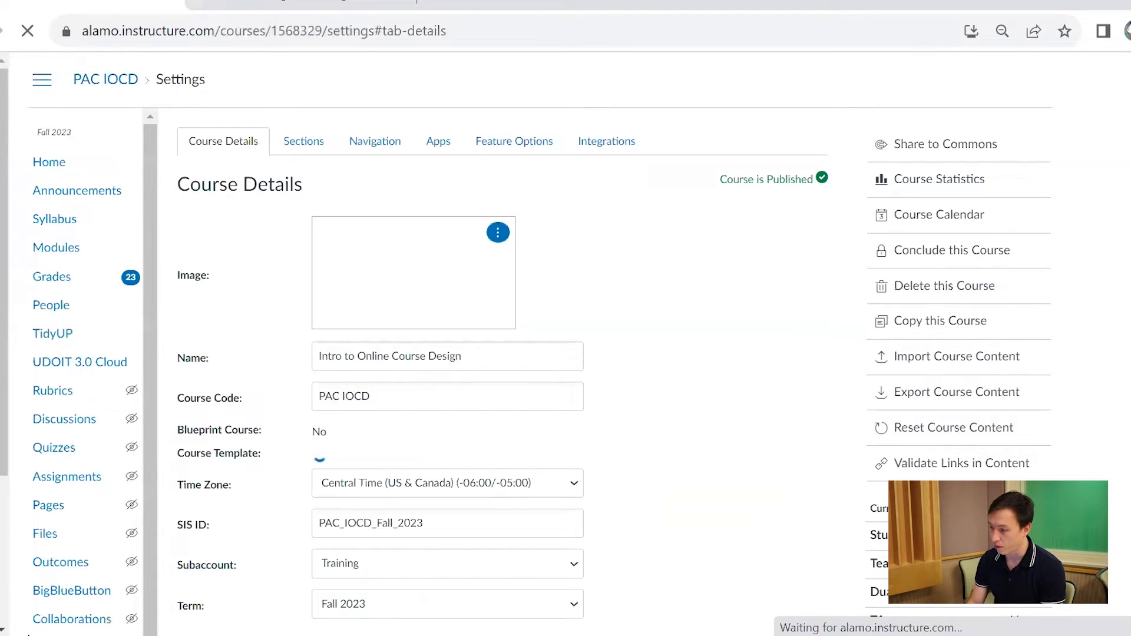
scroll(965, 396, down, 1)
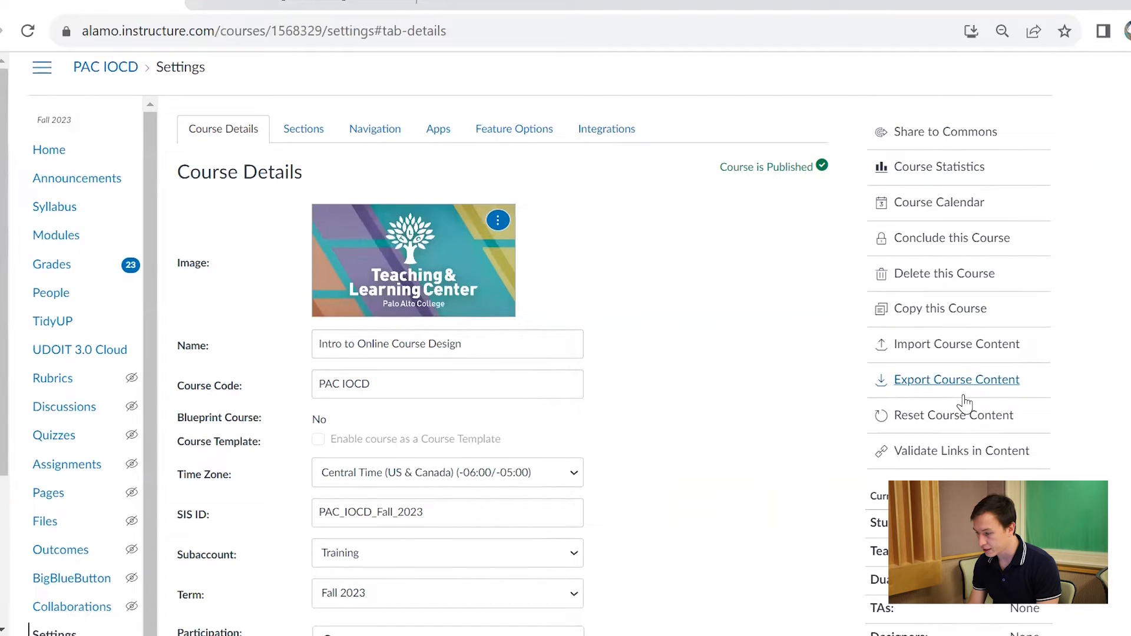
scroll(987, 291, down, 2)
click(987, 291)
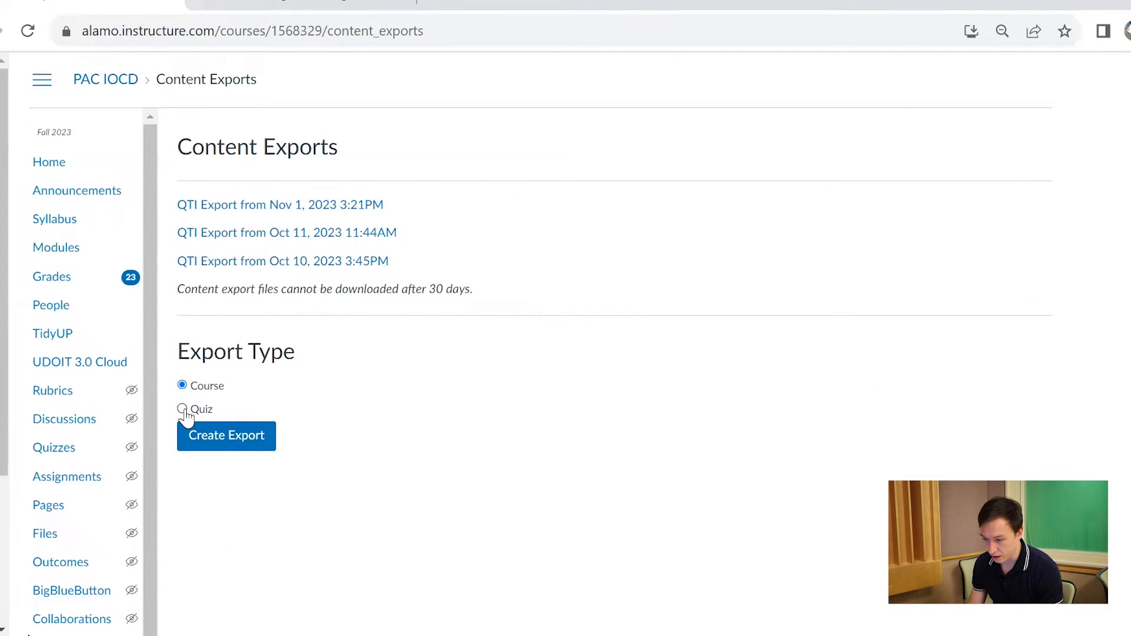
- Create a quiz export containing only the Canvas 101 Pre-Module Quiz and download the export file
click(182, 409)
scroll(535, 396, down, 1)
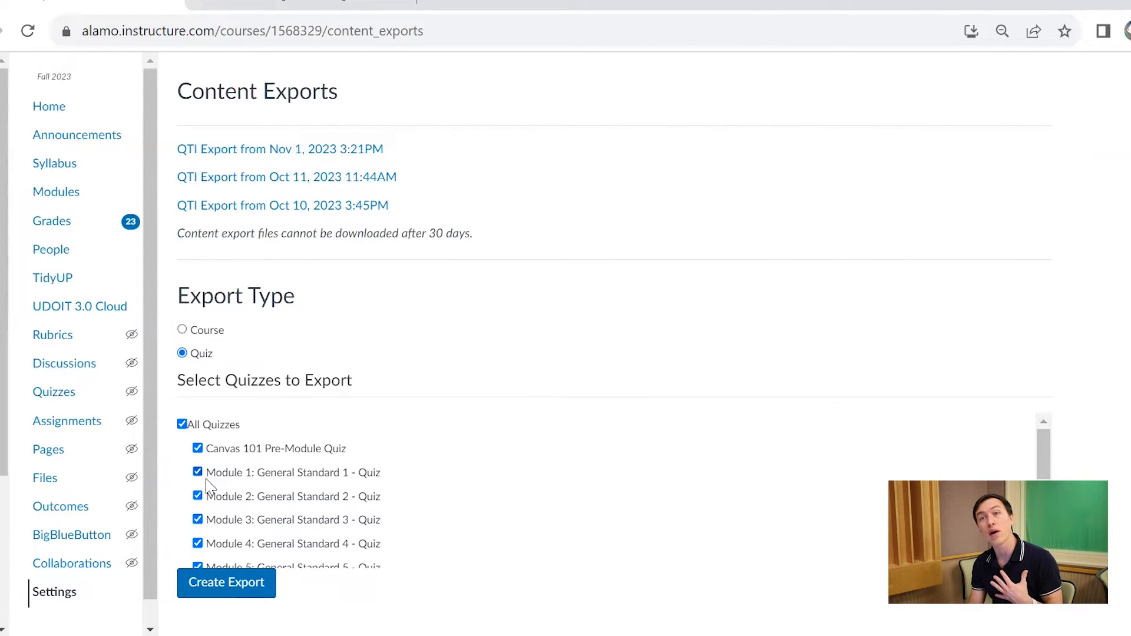
click(182, 425)
click(197, 450)
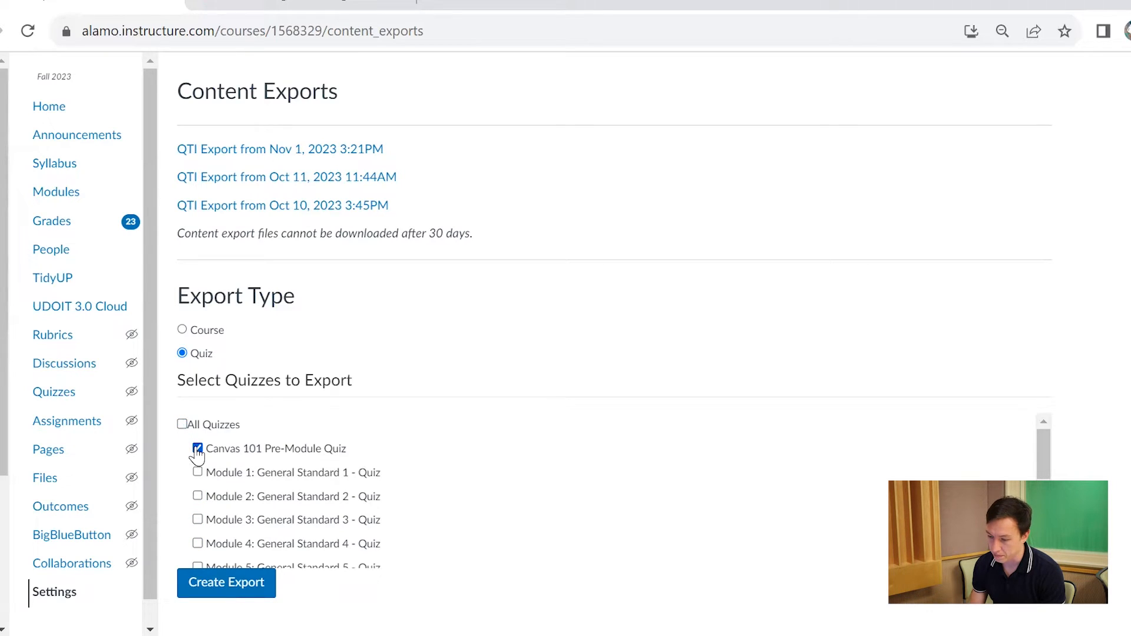
click(235, 581)
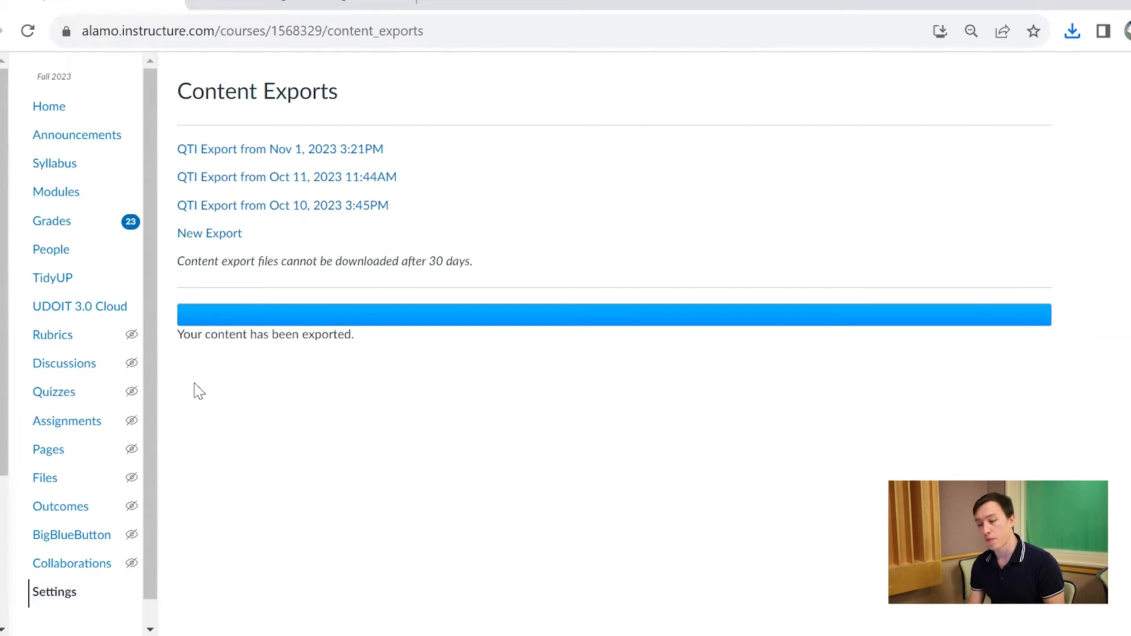
click(211, 238)
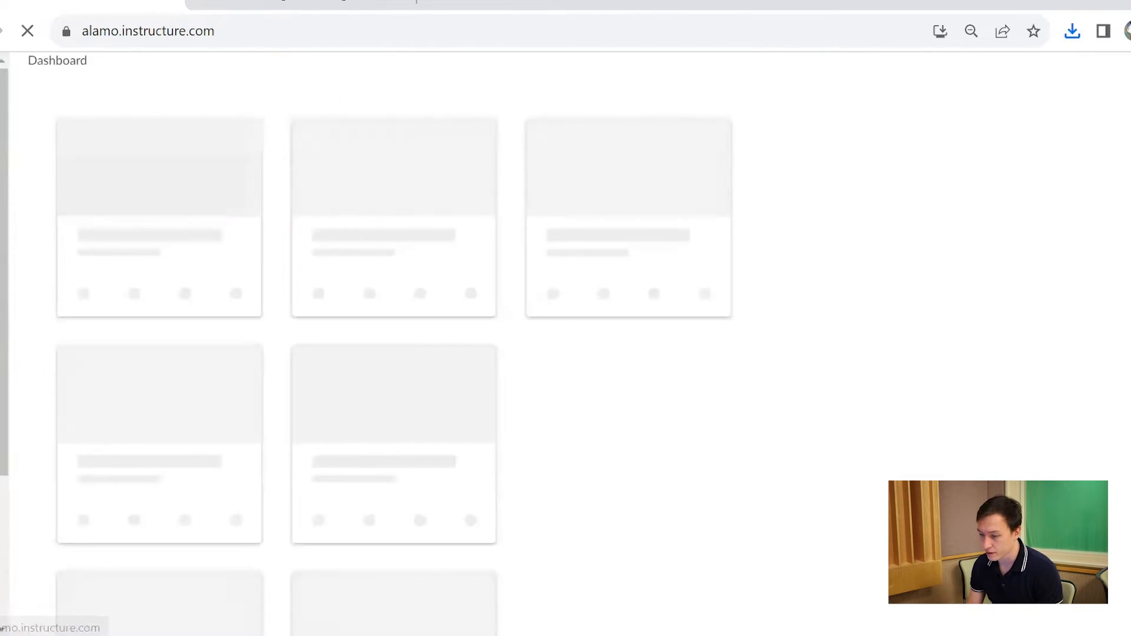
- Return to the Magnificent Course and start importing existing content with QTI .zip file as content type
click(150, 324)
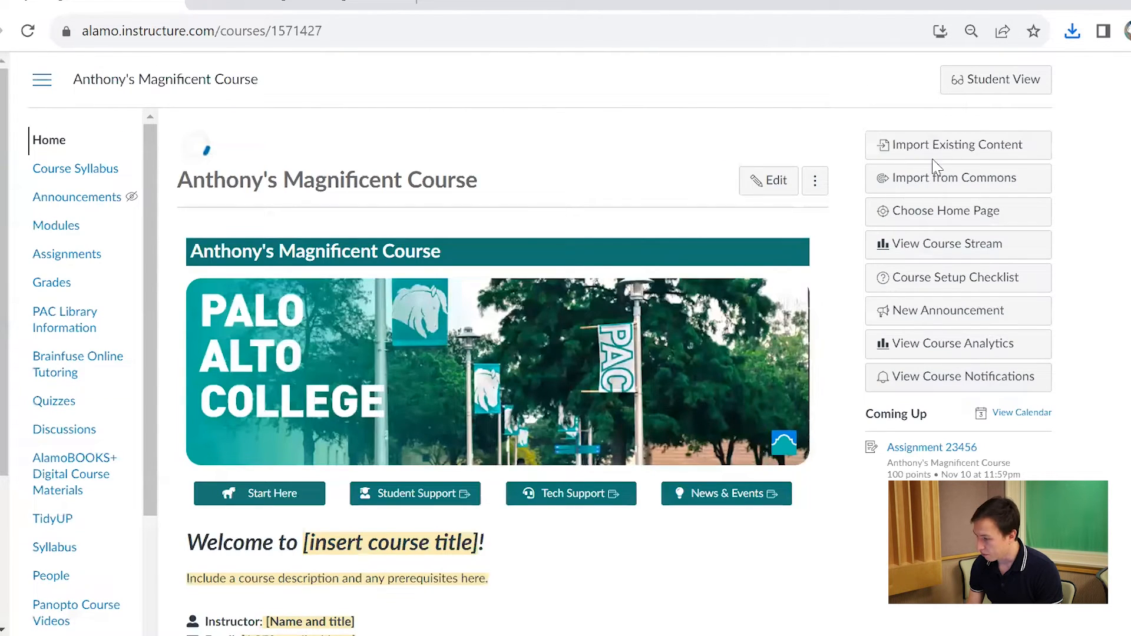
click(962, 147)
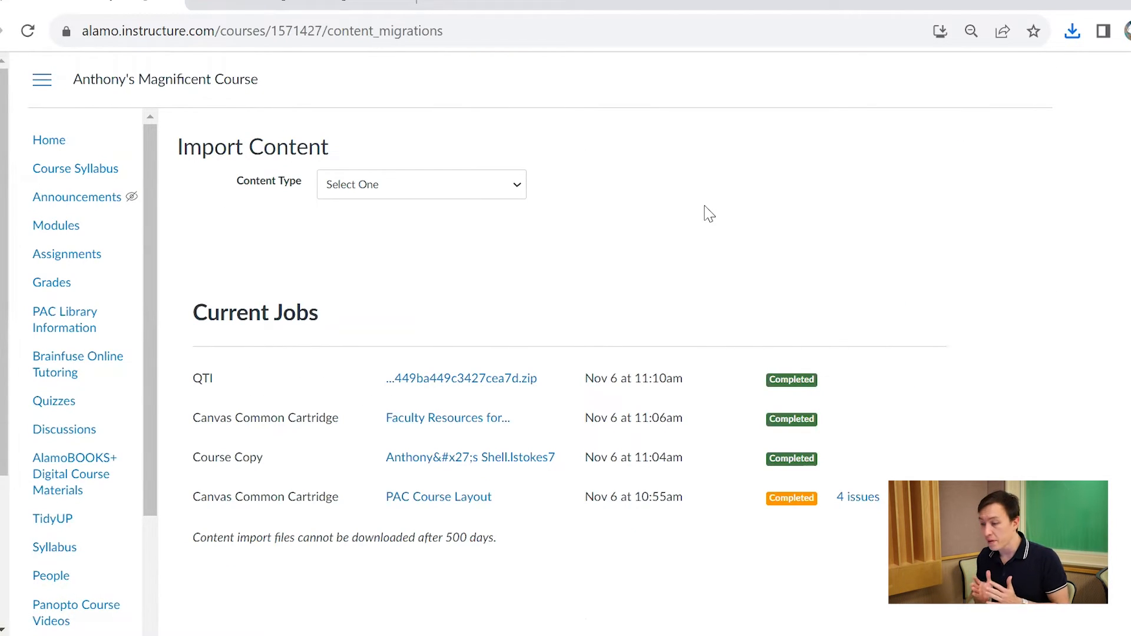
click(442, 184)
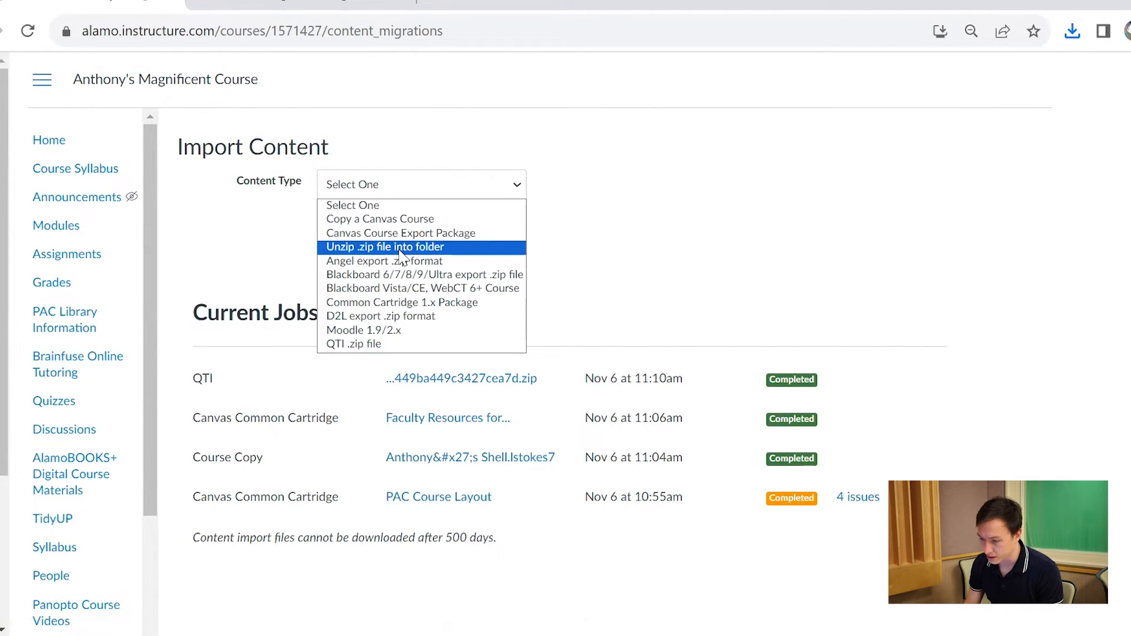
click(371, 345)
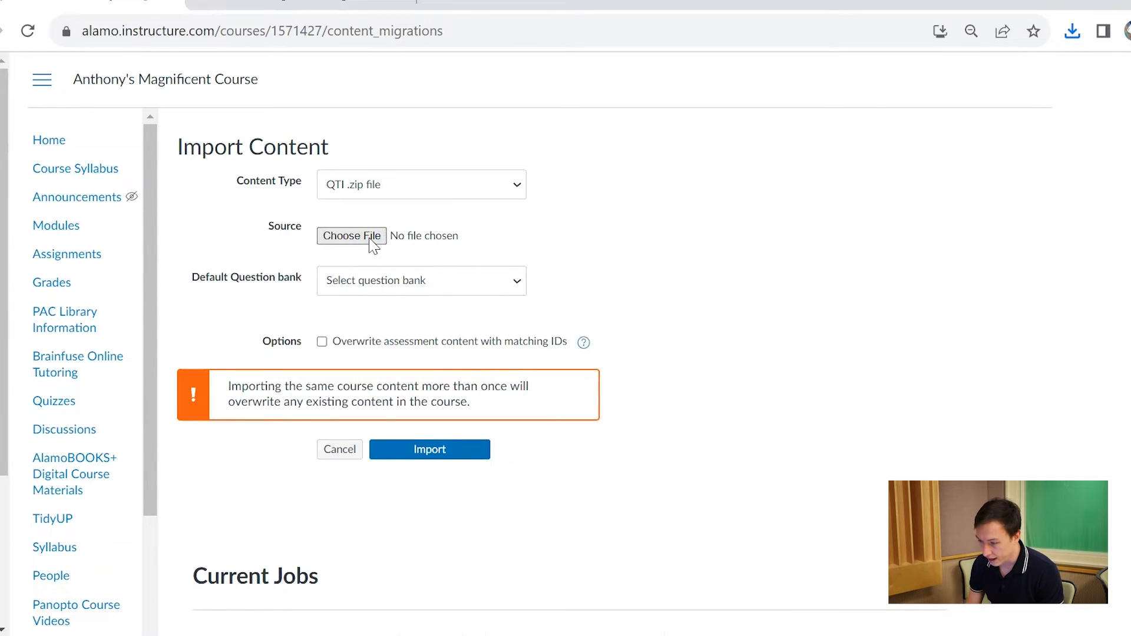
- Import intro-to-online-course-design-quiz-export (3) as the source file, with Chemistry as the default question bank
click(352, 235)
click(324, 146)
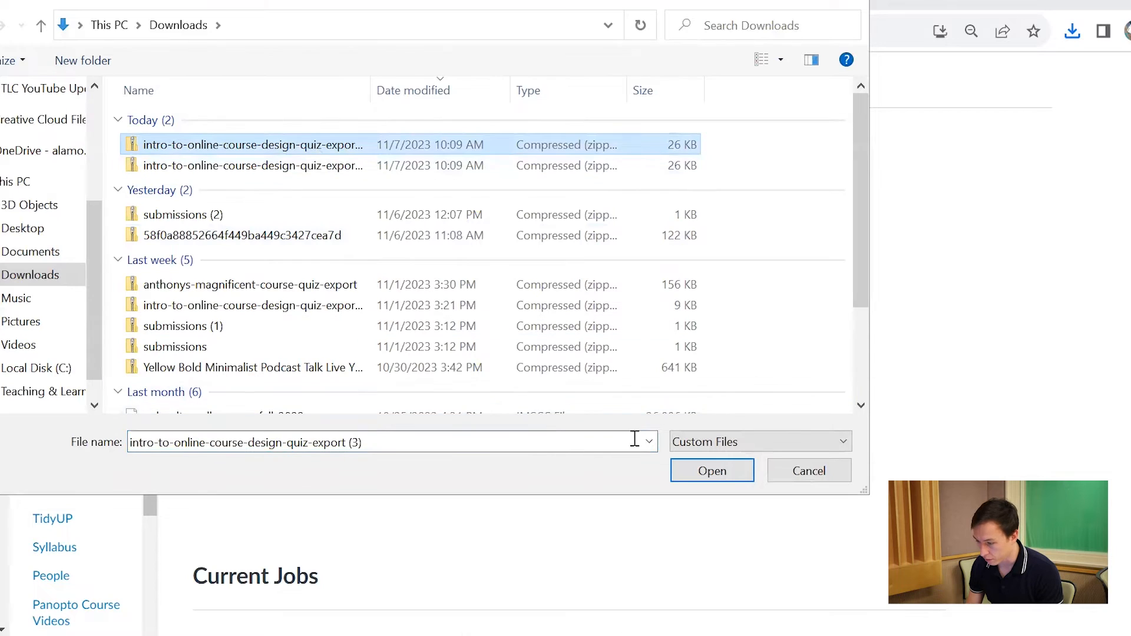
click(691, 468)
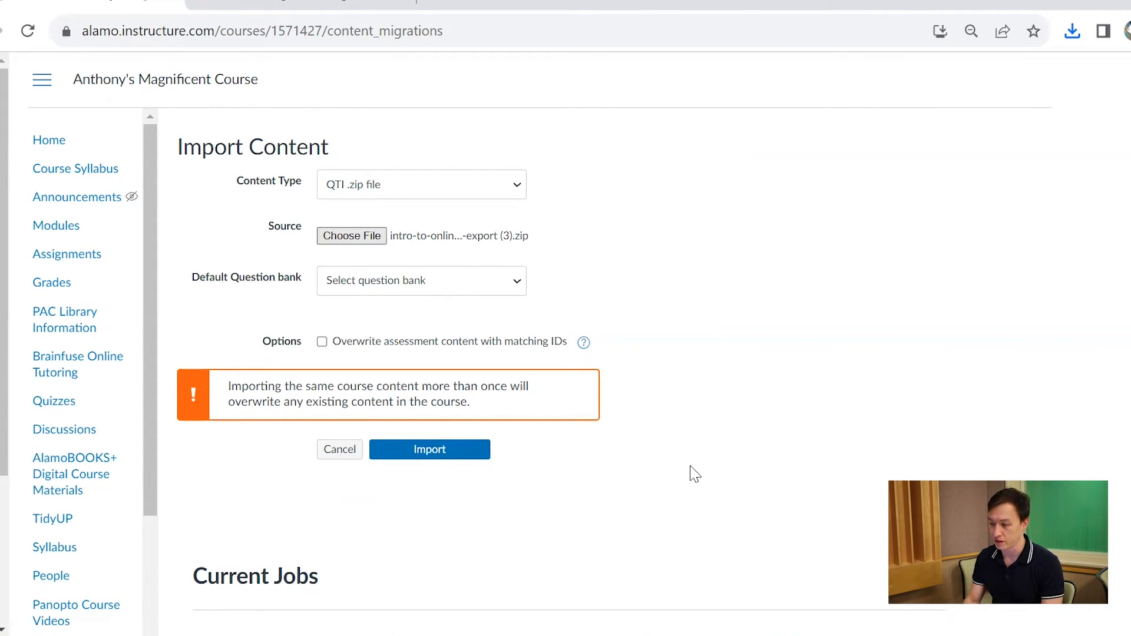
click(481, 291)
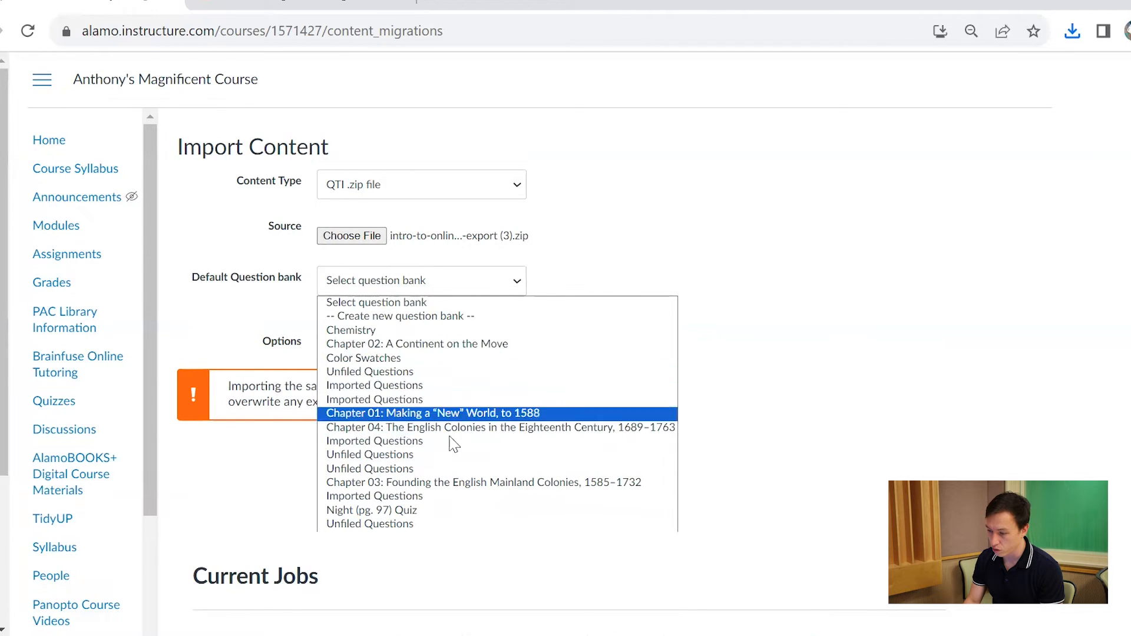
click(428, 332)
click(415, 455)
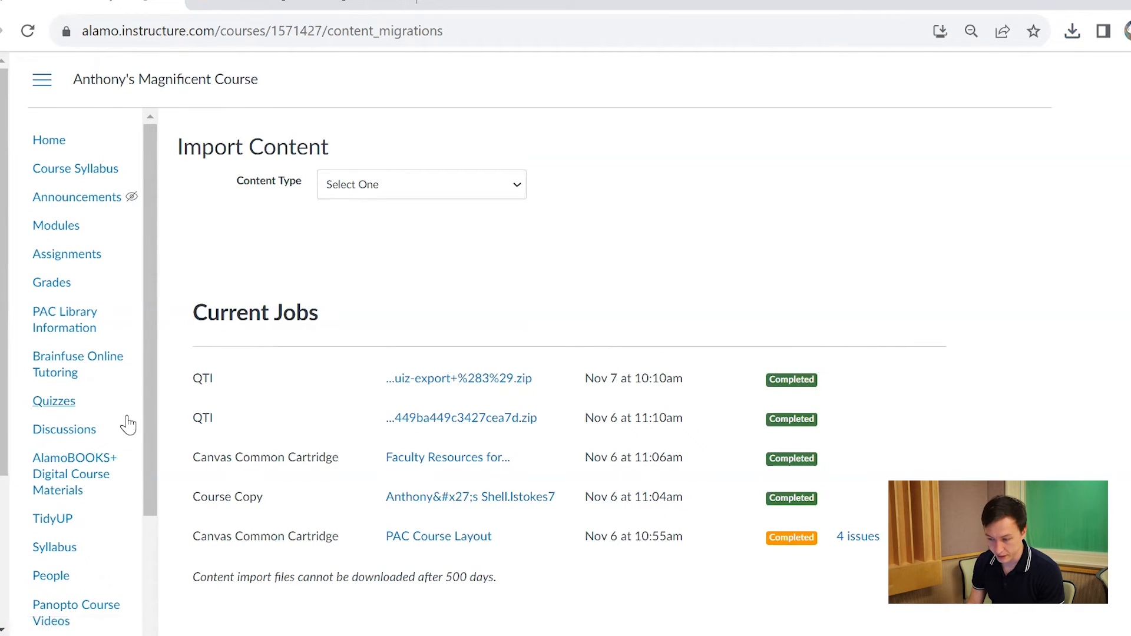
- Check the course's quiz list for the imported quiz and open the course question banks
click(56, 403)
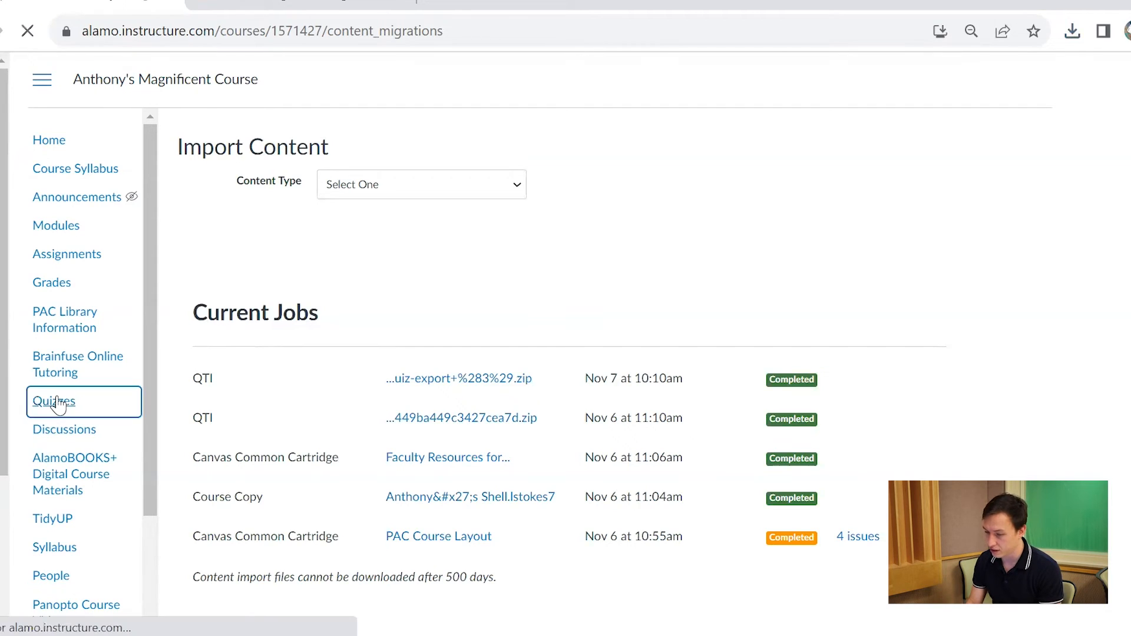
click(1039, 144)
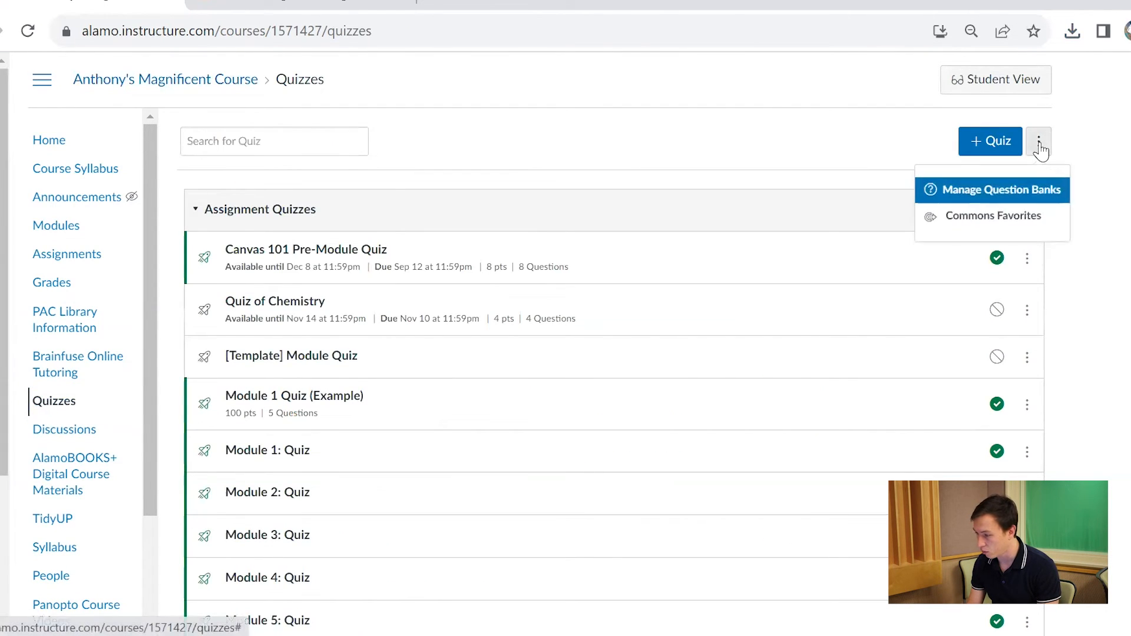
click(1001, 190)
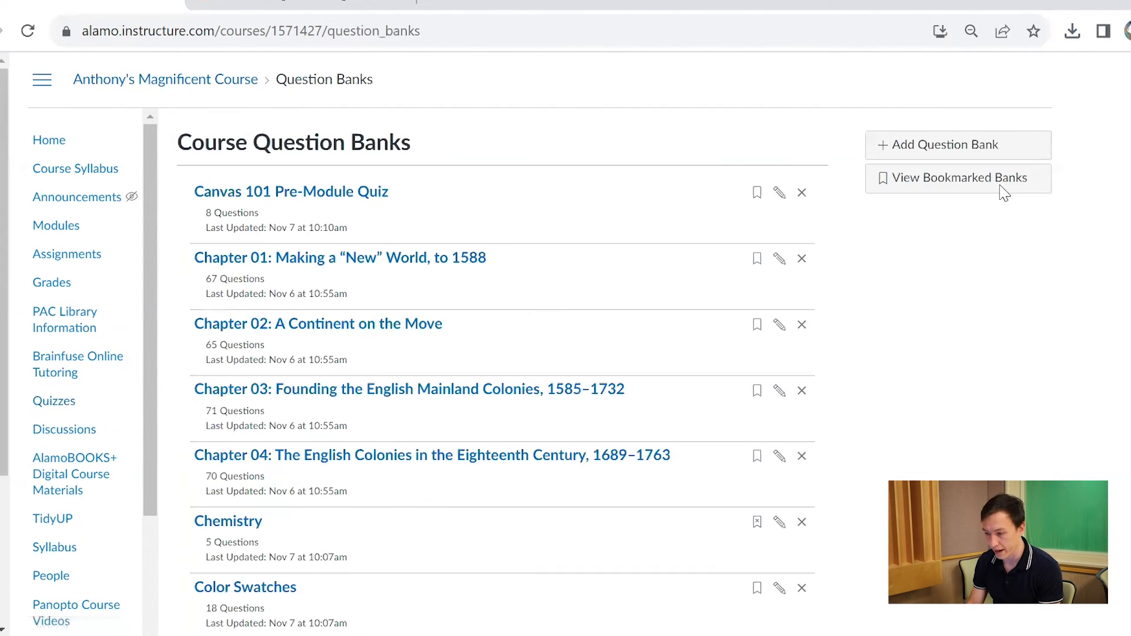
- Open the Canvas 101 Pre-Module Quiz question bank and select all of its questions for a multiple-question move
scroll(616, 190, down, 2)
scroll(616, 190, up, 2)
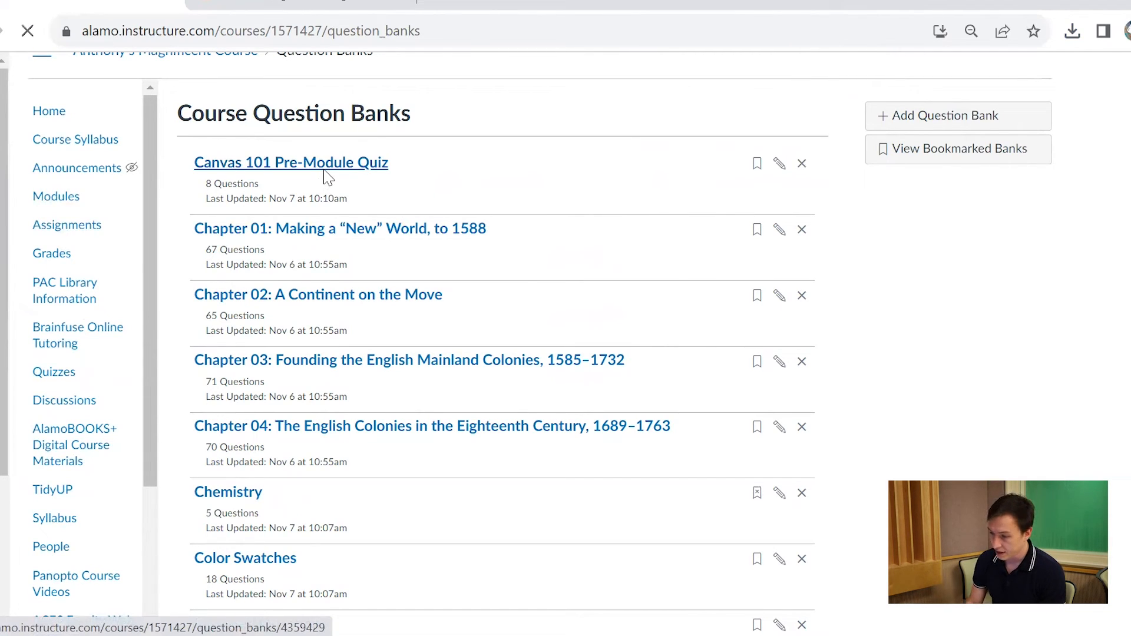
click(976, 214)
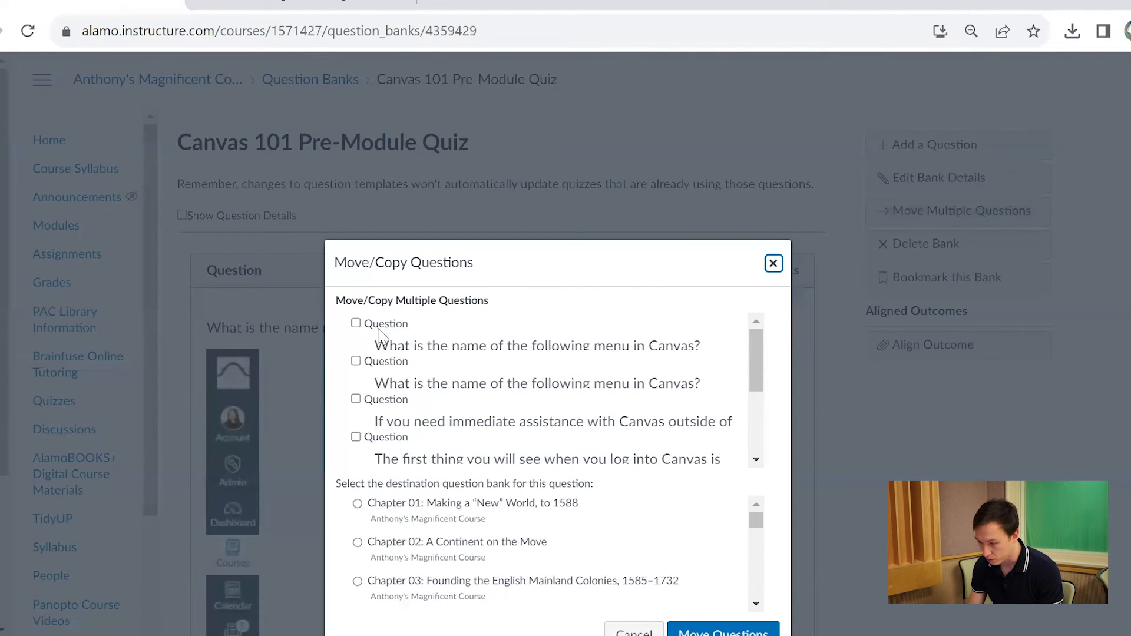
click(356, 323)
click(356, 361)
click(355, 399)
click(356, 437)
scroll(361, 439, down, 3)
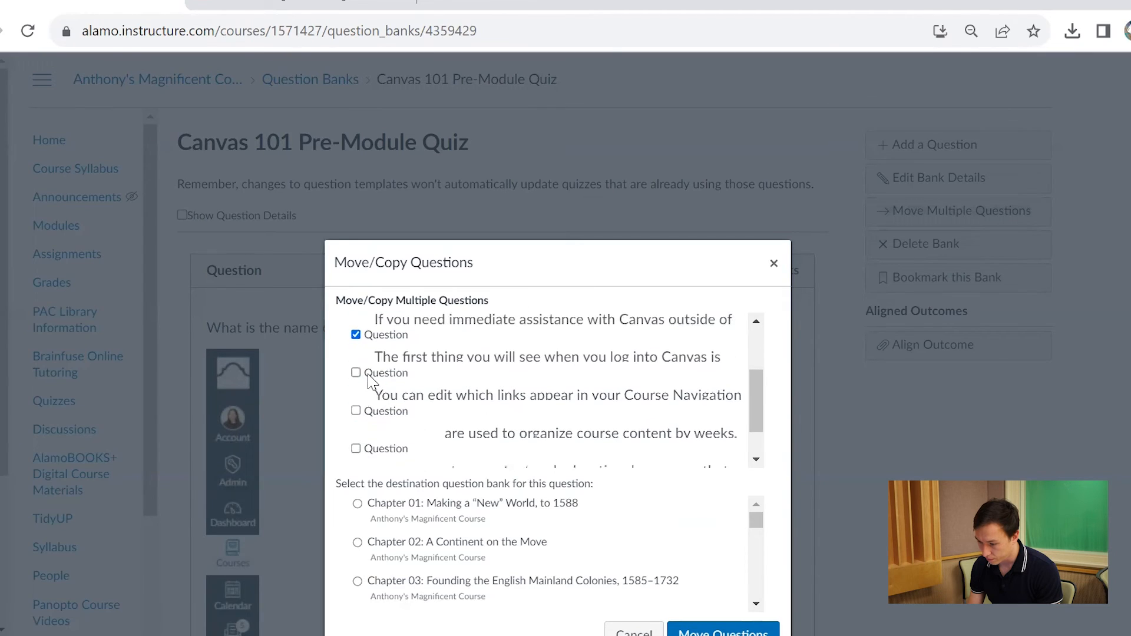
click(355, 410)
scroll(357, 460, down, 1)
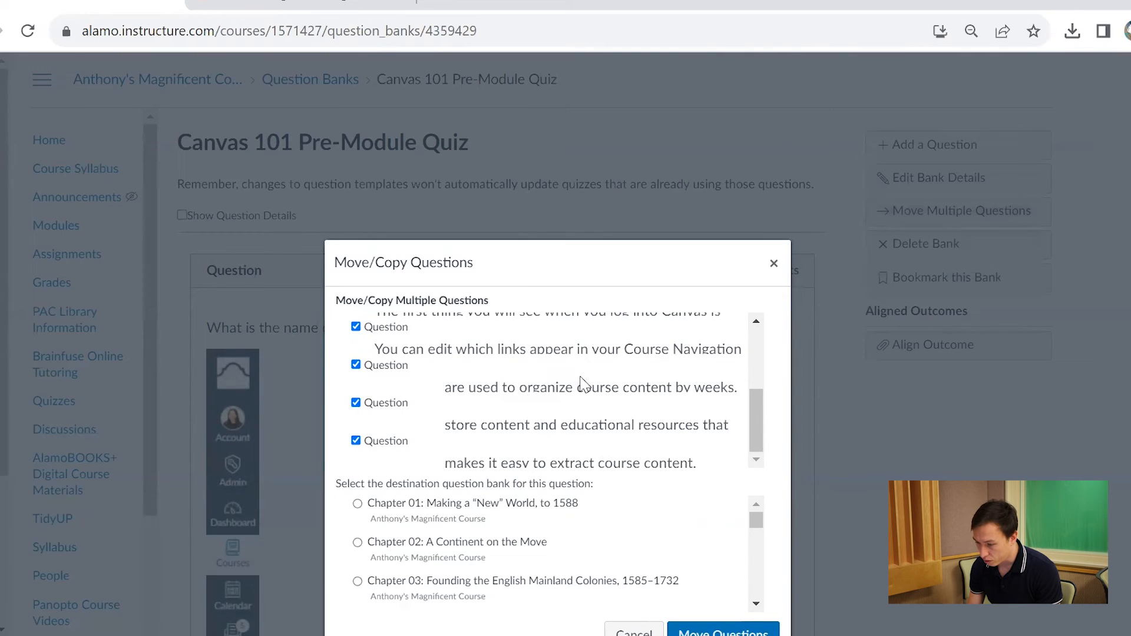
- Choose Chemistry as the destination question bank and move the selected questions there
scroll(526, 565, down, 5)
click(358, 517)
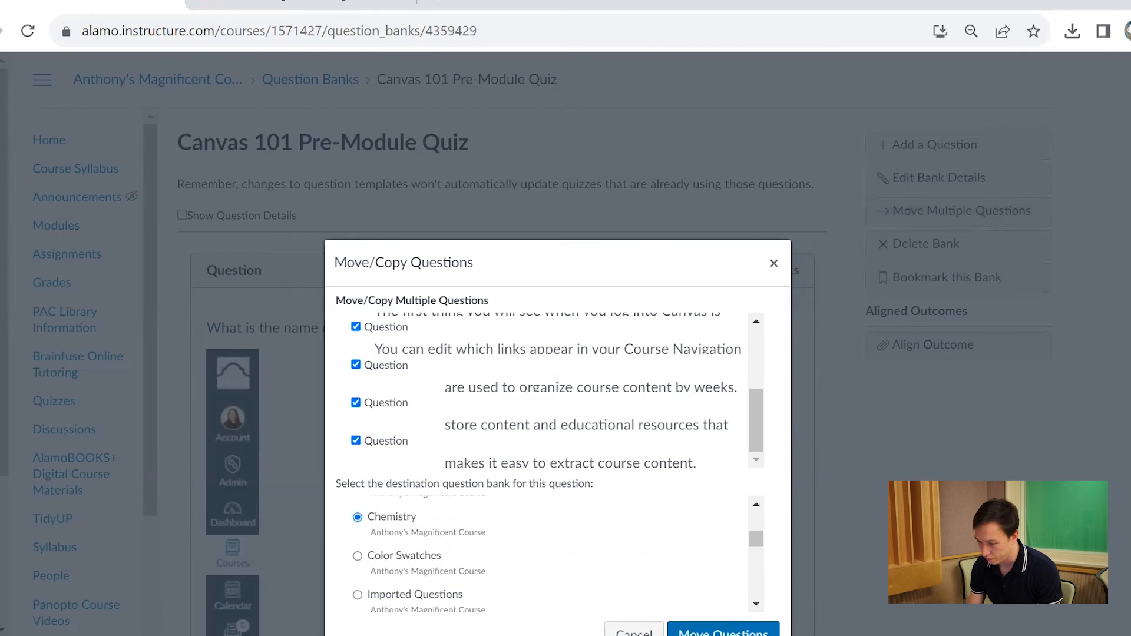
click(724, 632)
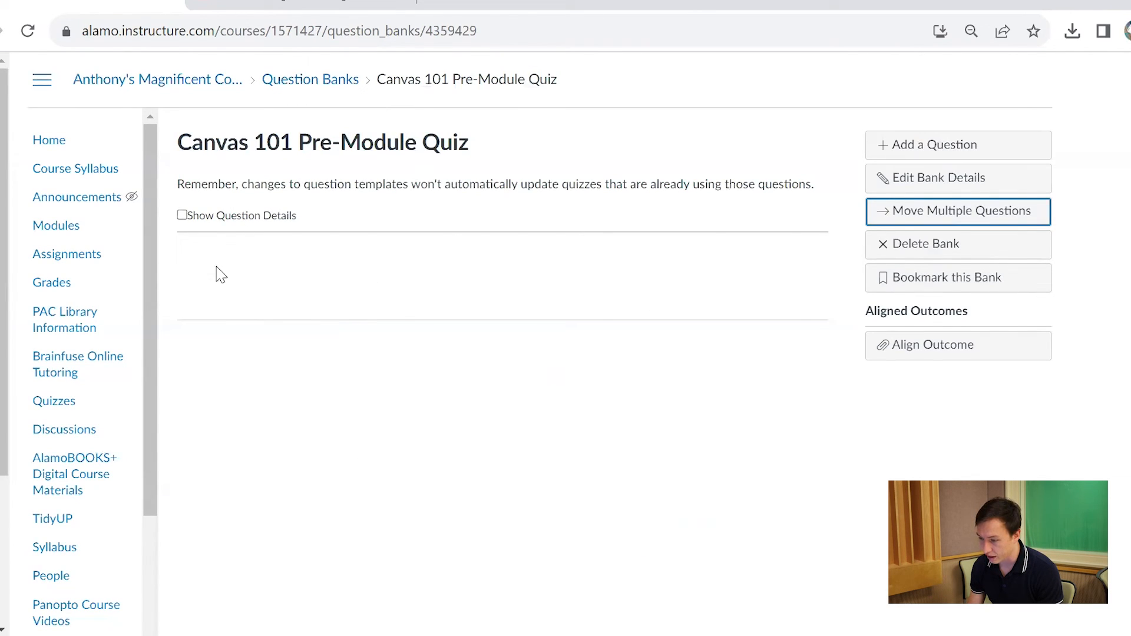
- Return to the course question banks, open the Chemistry bank and look through its questions for the moved ones
click(332, 88)
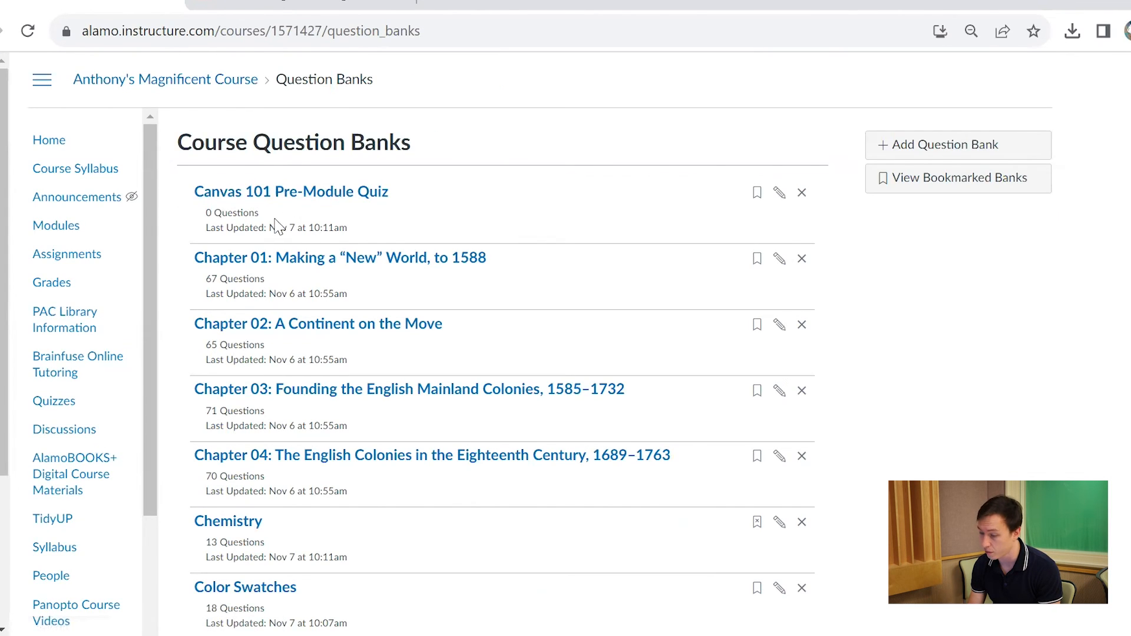
click(247, 523)
scroll(465, 324, down, 20)
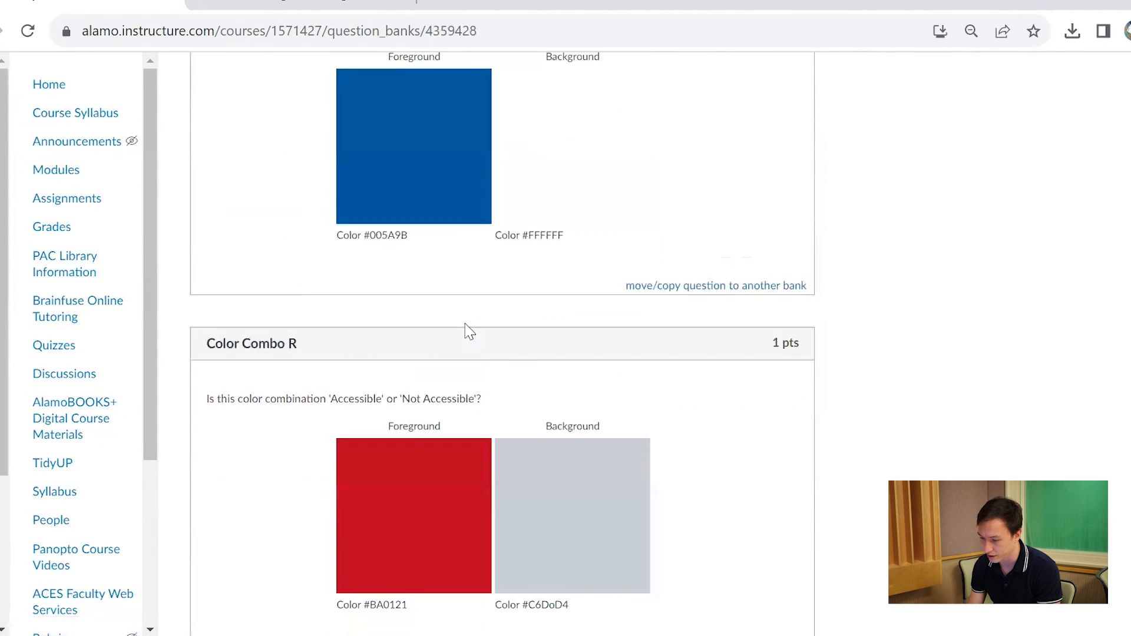
scroll(470, 331, up, 12)
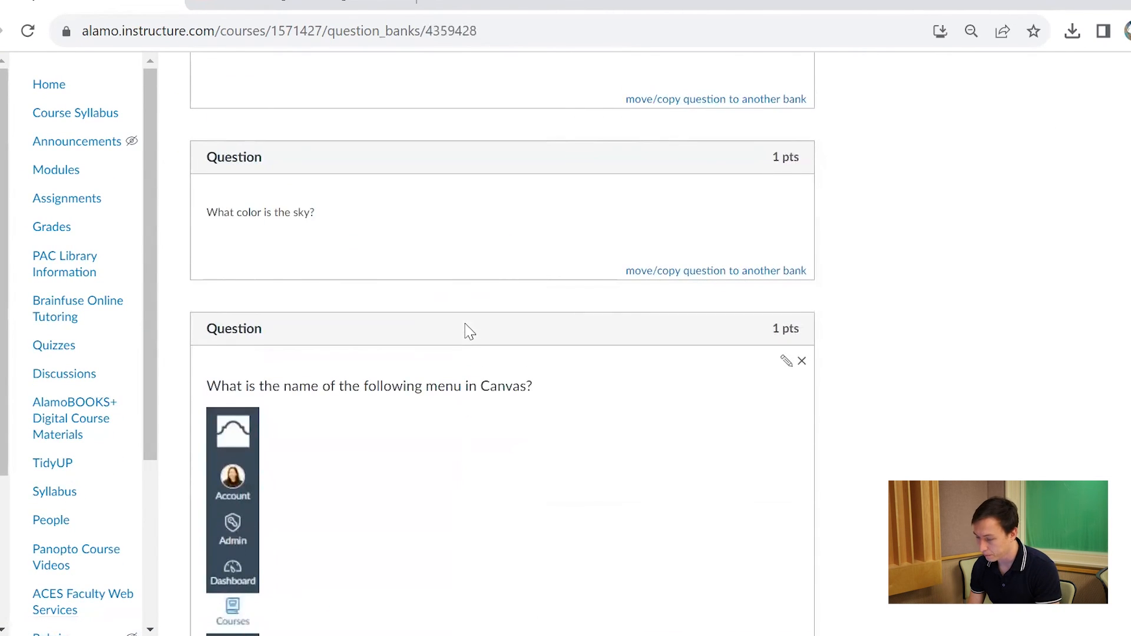
scroll(470, 331, up, 5)
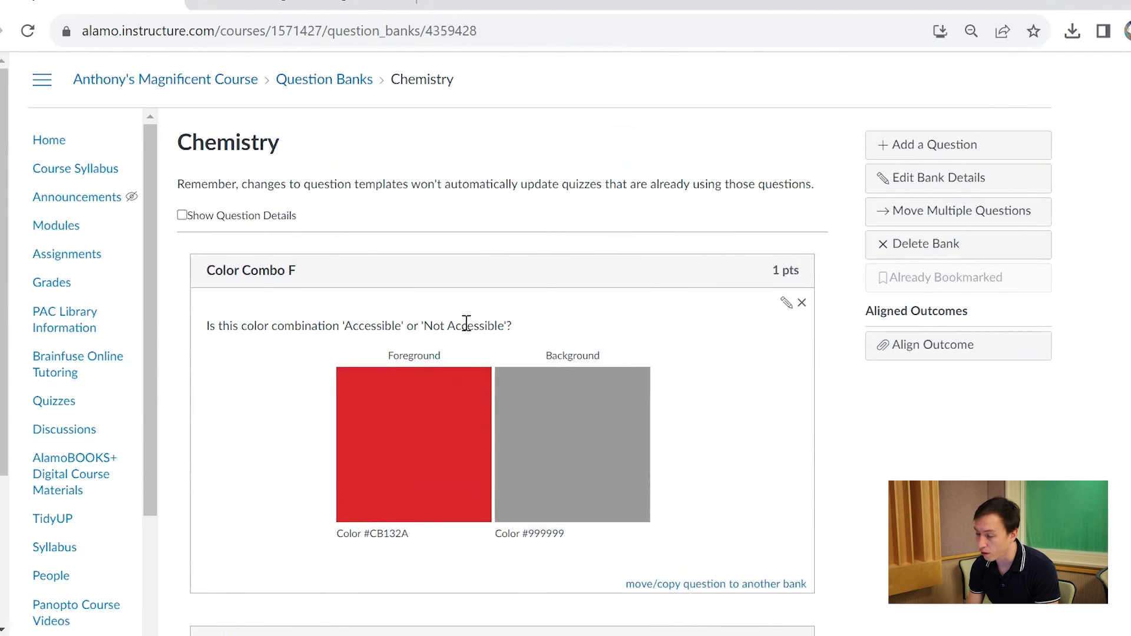